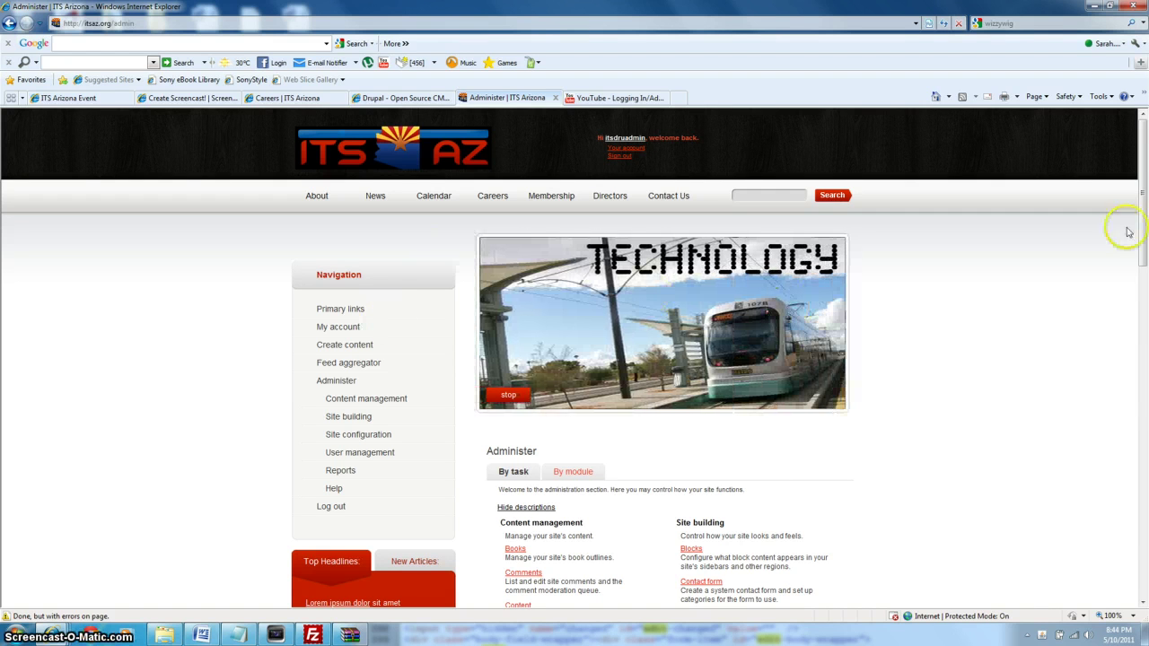
# Change the site address from 'admin' to 'node/add' and load it.
pyautogui.moveTo(1144, 233); pyautogui.dragTo(1146, 267)
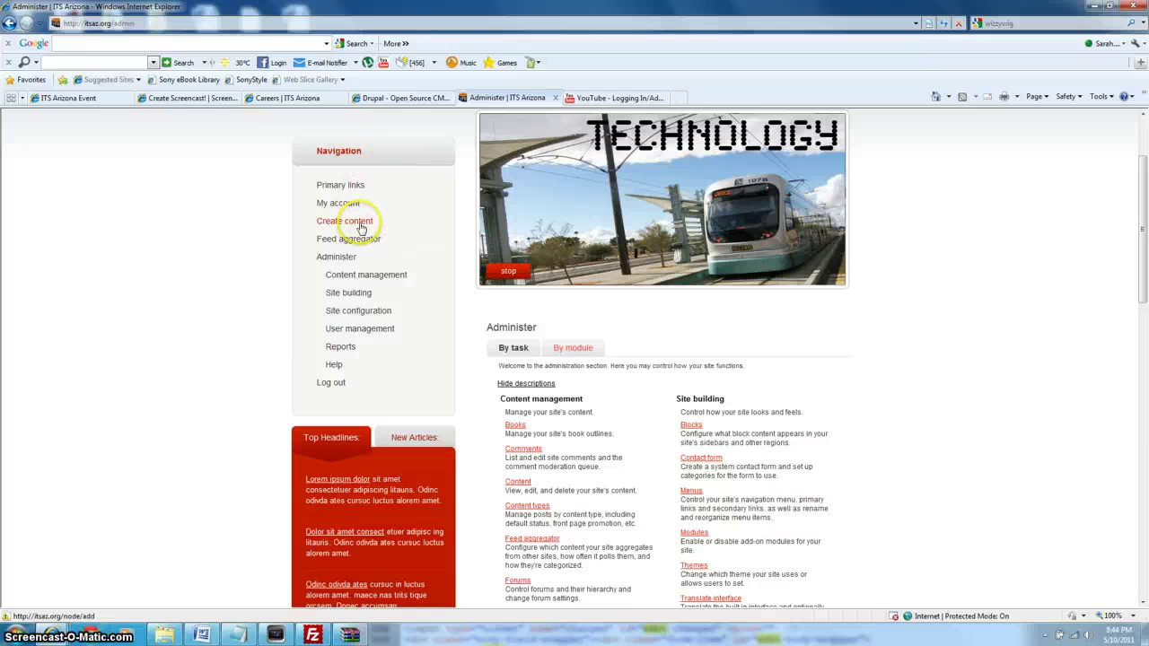
pyautogui.click(142, 23)
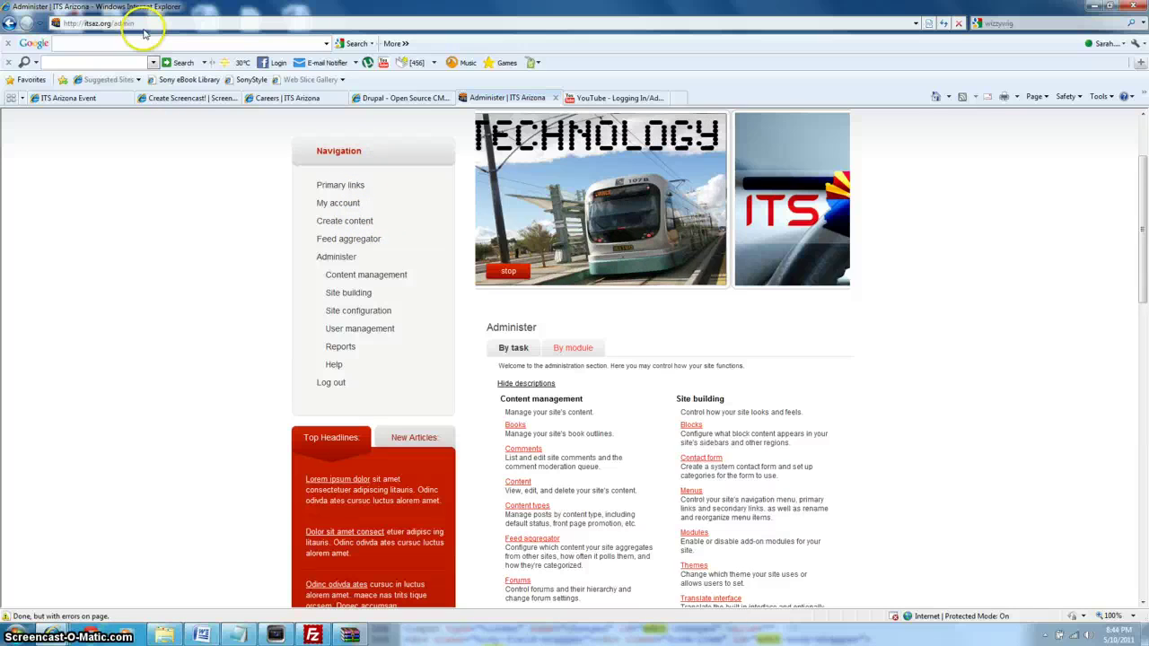
pyautogui.click(144, 24)
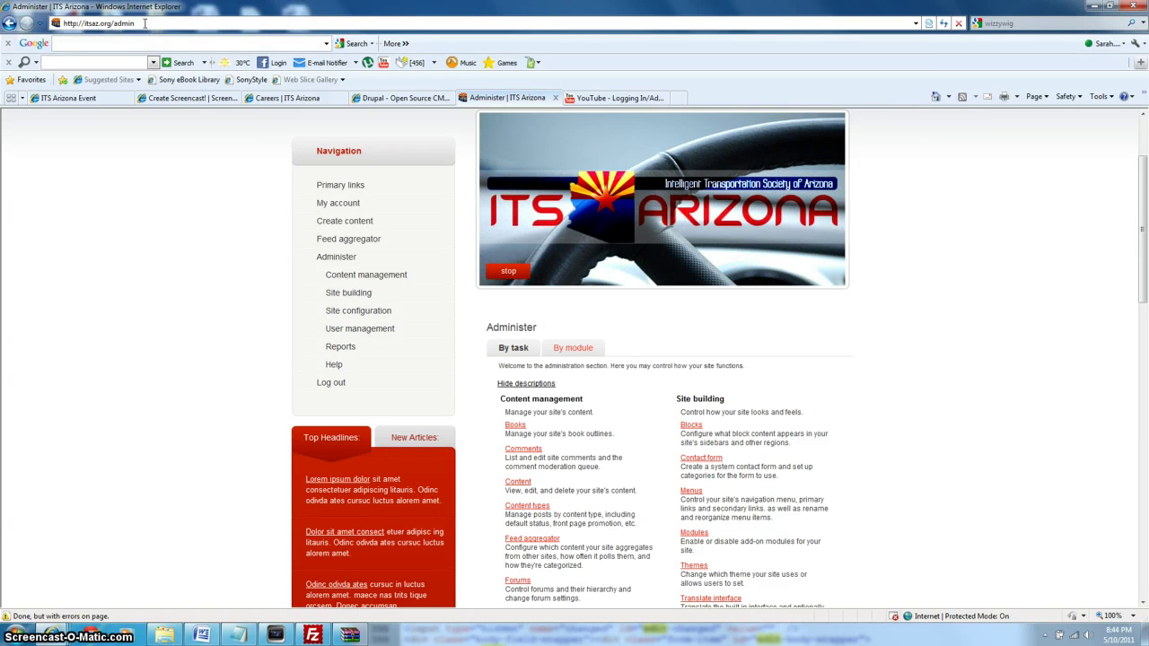
pyautogui.press('BackSpace')
pyautogui.press('BackSpace')
pyautogui.press('BackSpace')
pyautogui.press('BackSpace')
pyautogui.press('BackSpace')
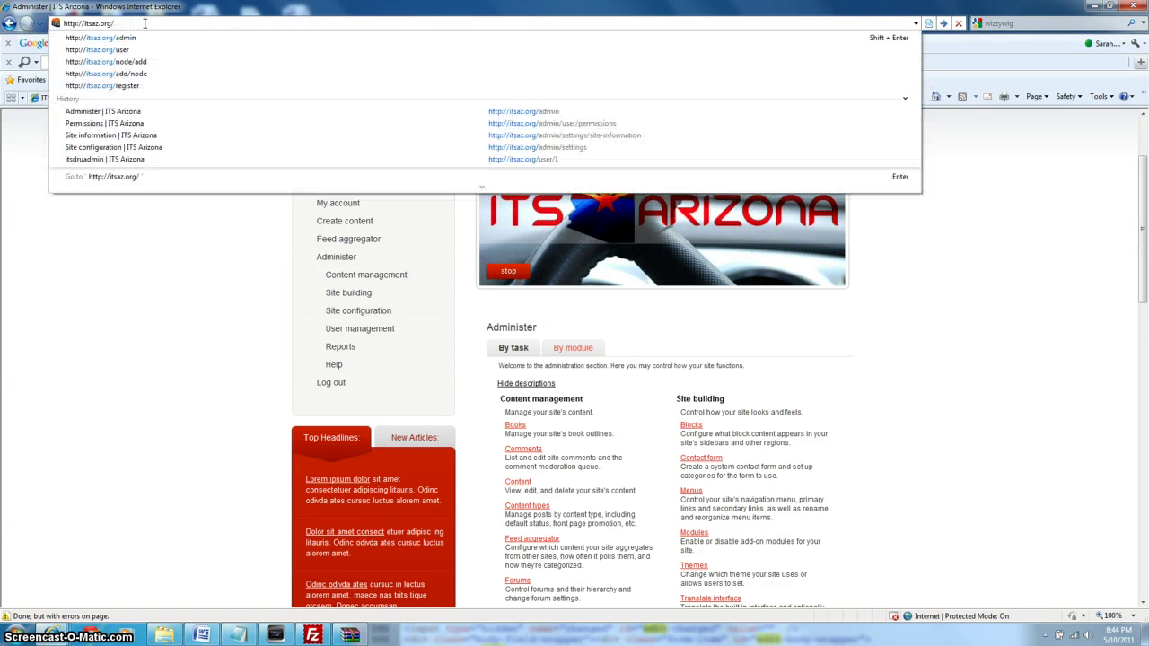
pyautogui.write('node/add')
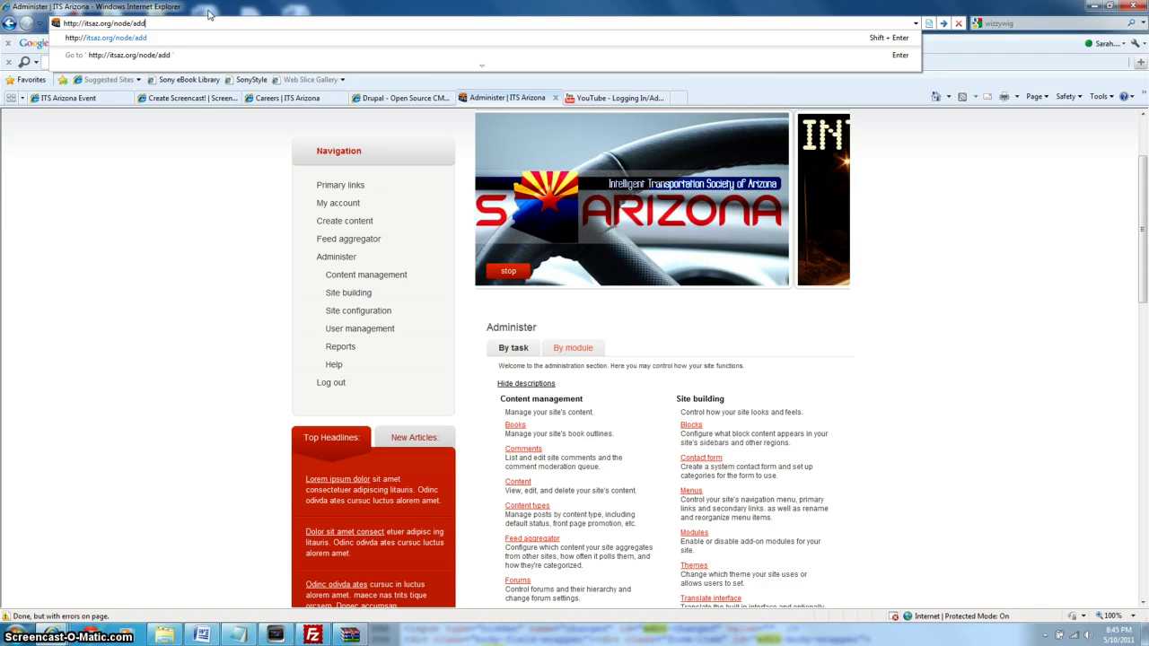
pyautogui.press('Return')
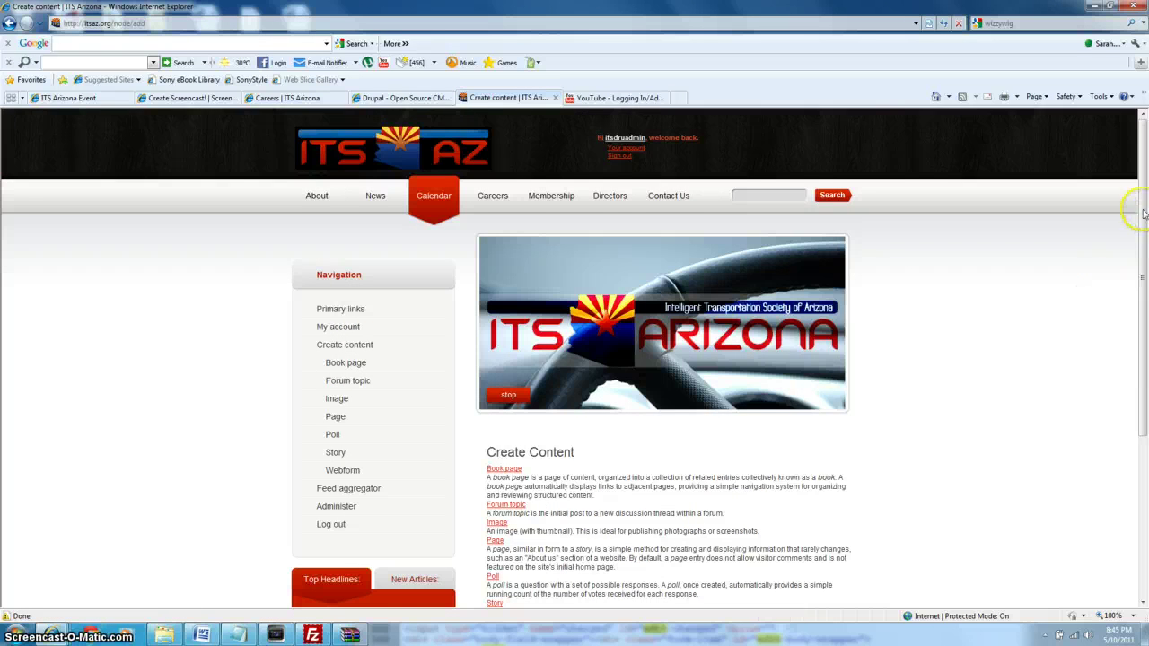
# Choose Page from the Create content list.
pyautogui.moveTo(1145, 214); pyautogui.dragTo(1145, 312)
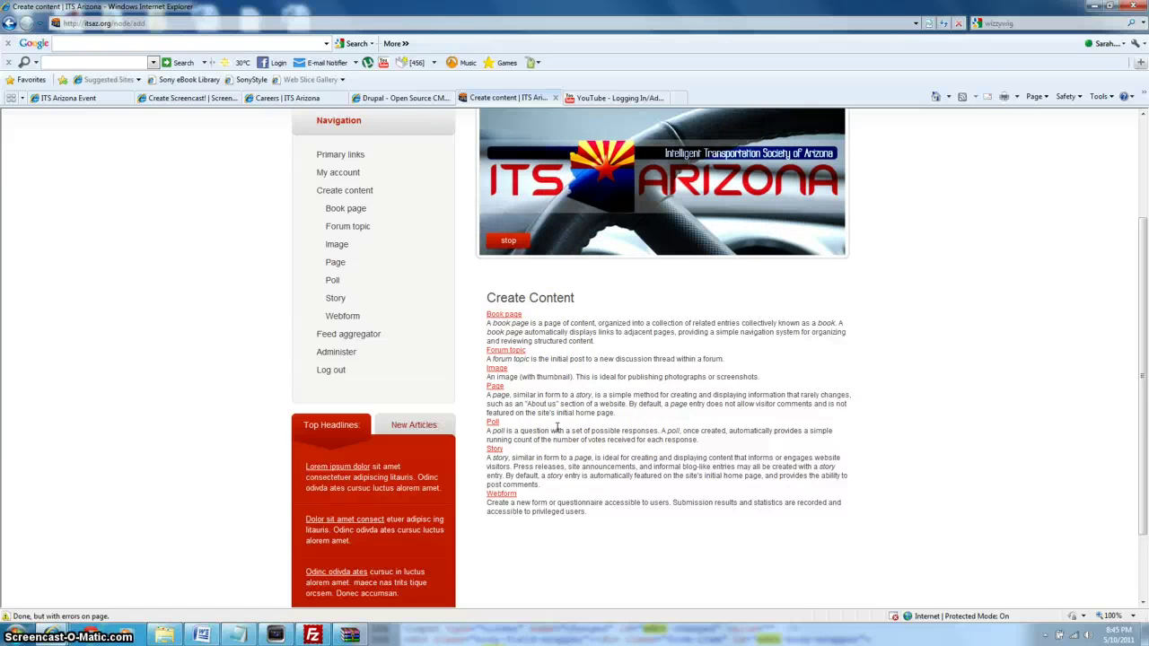
pyautogui.click(495, 386)
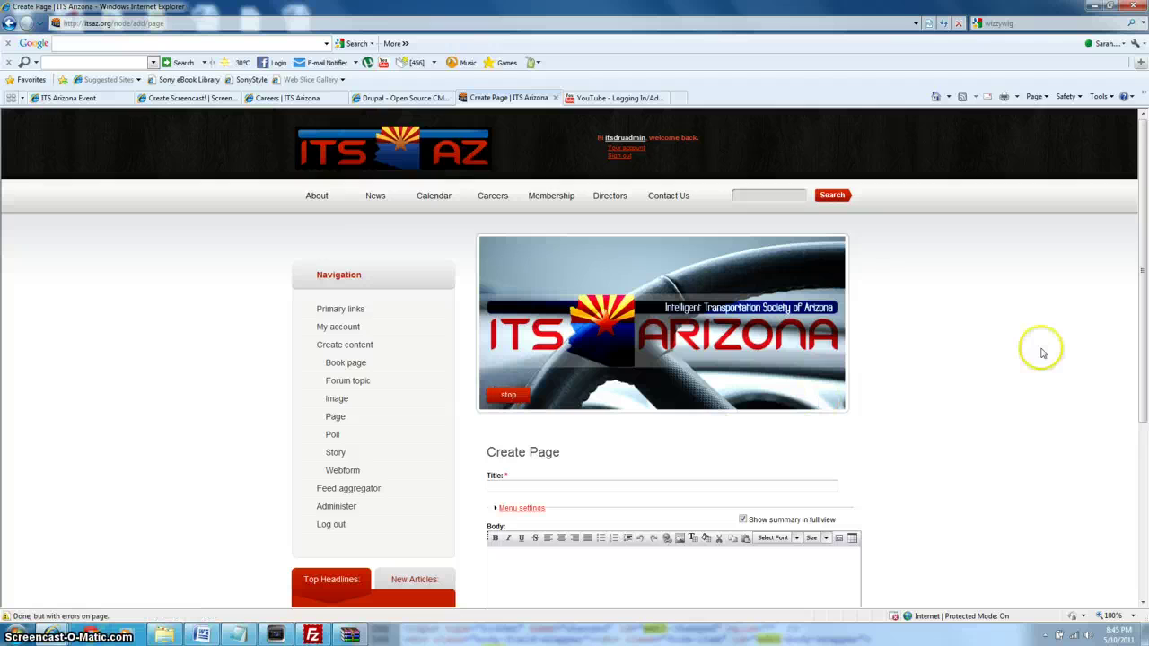
# Enter 'Mission' as the page title.
pyautogui.moveTo(1141, 278); pyautogui.dragTo(1145, 409)
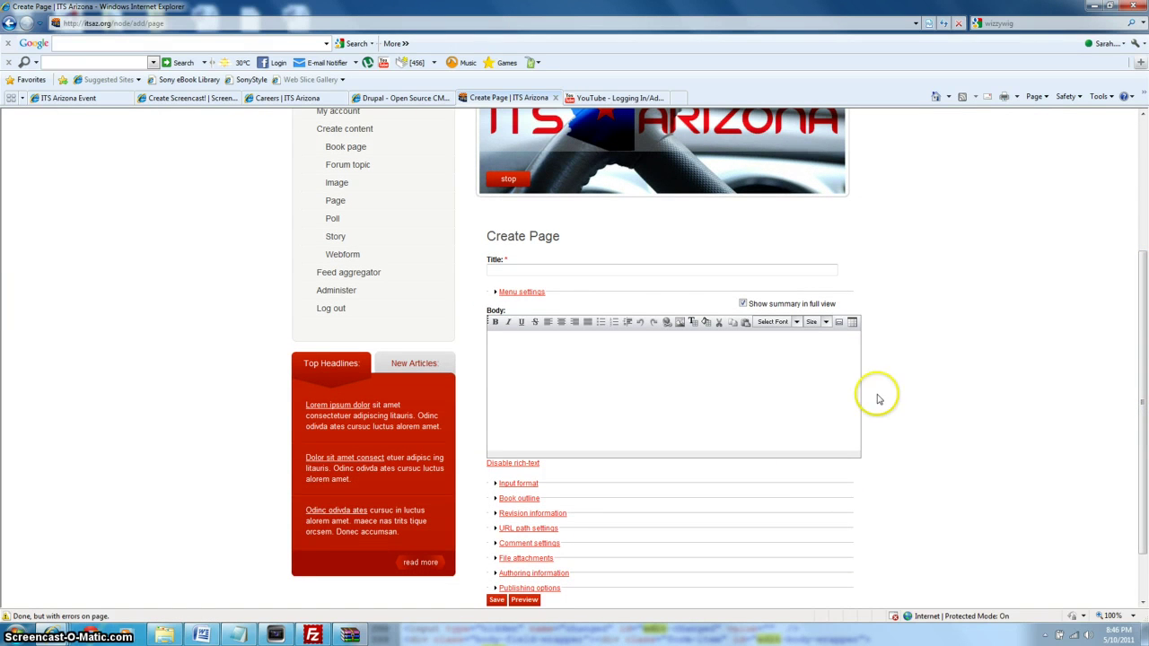
pyautogui.click(631, 271)
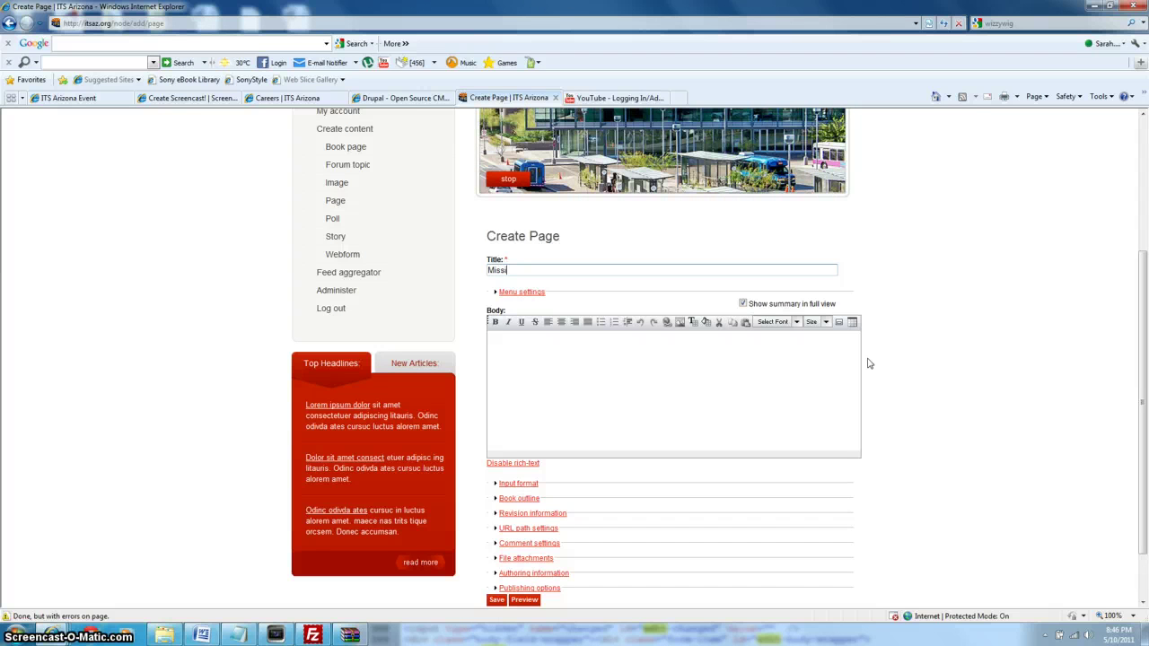
pyautogui.write('on')
# Type a line of placeholder letters into the Body.
pyautogui.click(711, 430)
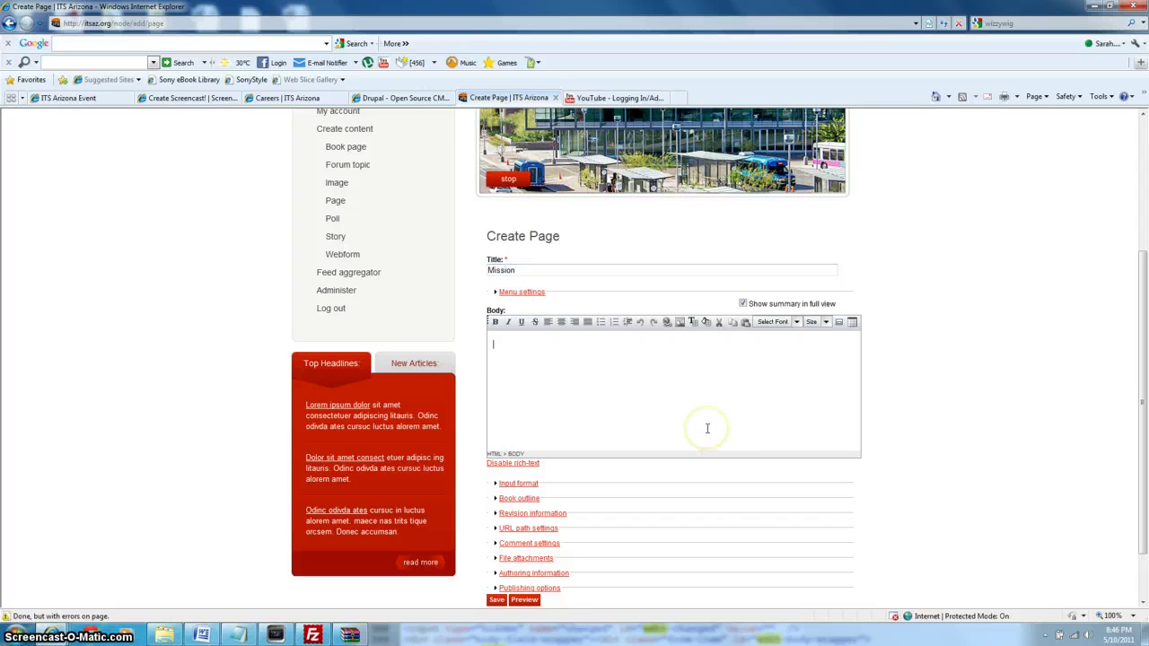
pyautogui.write('dfghjcmkdlfgiufhvjmnsloeiefjk')
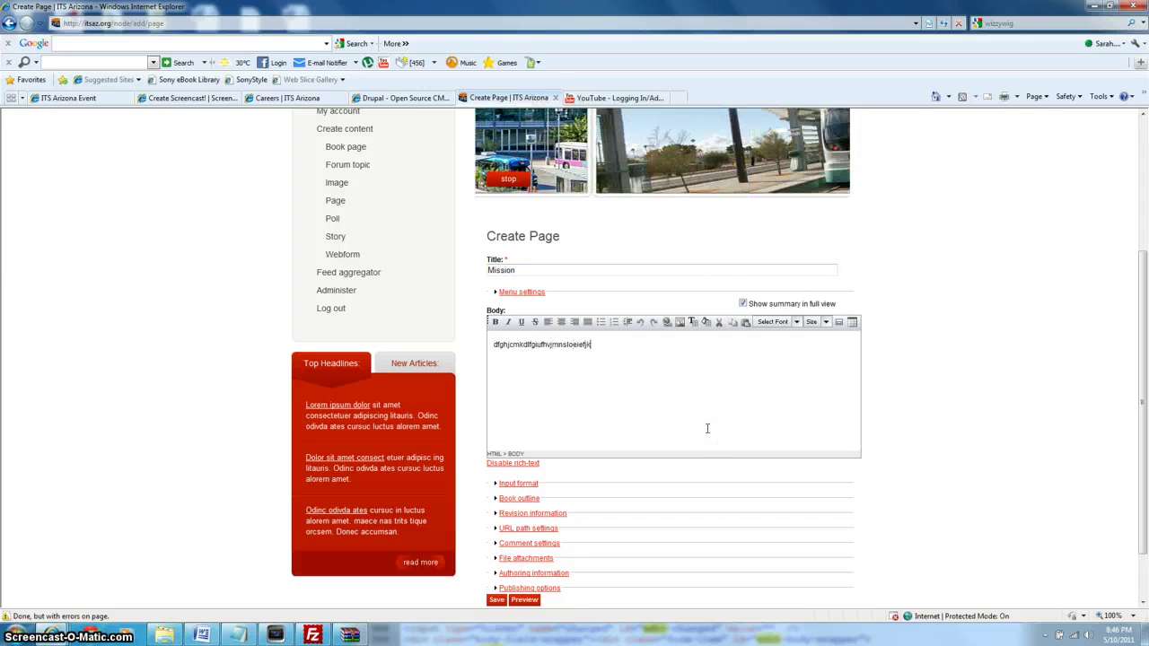
pyautogui.click(656, 387)
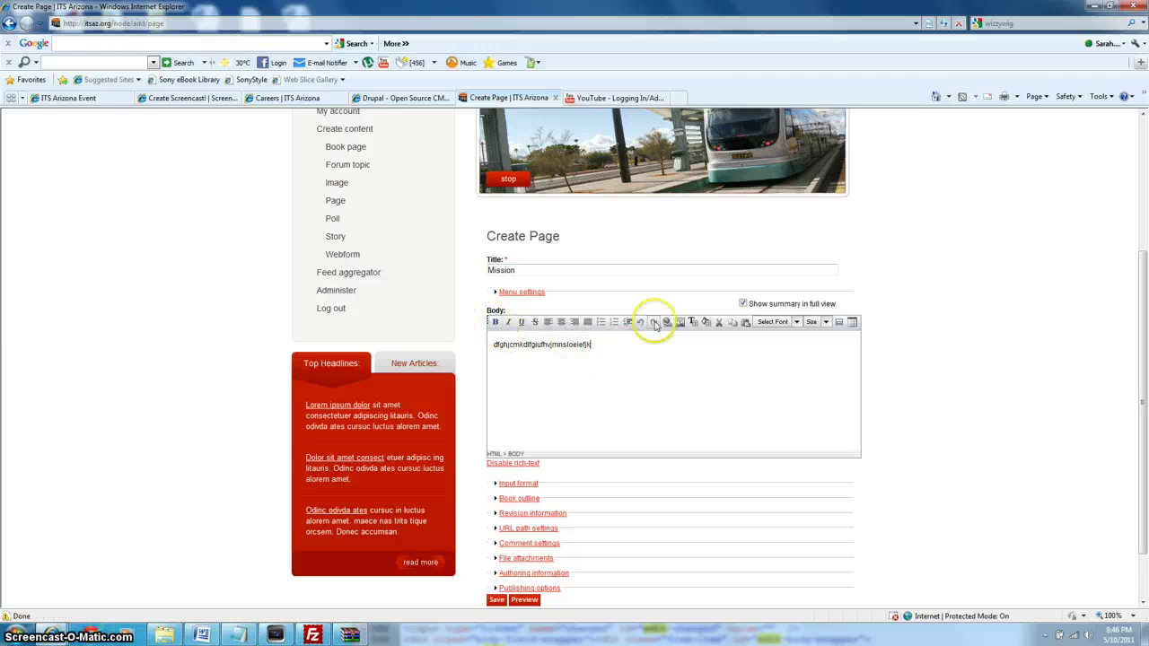
pyautogui.click(672, 365)
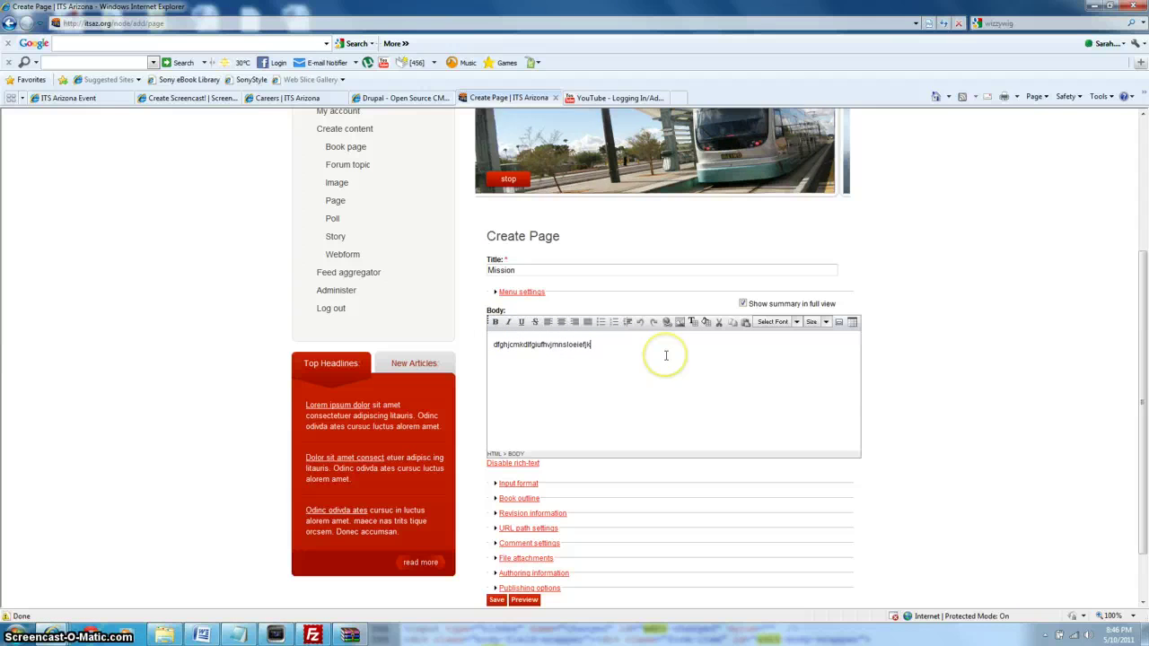
pyautogui.click(593, 345)
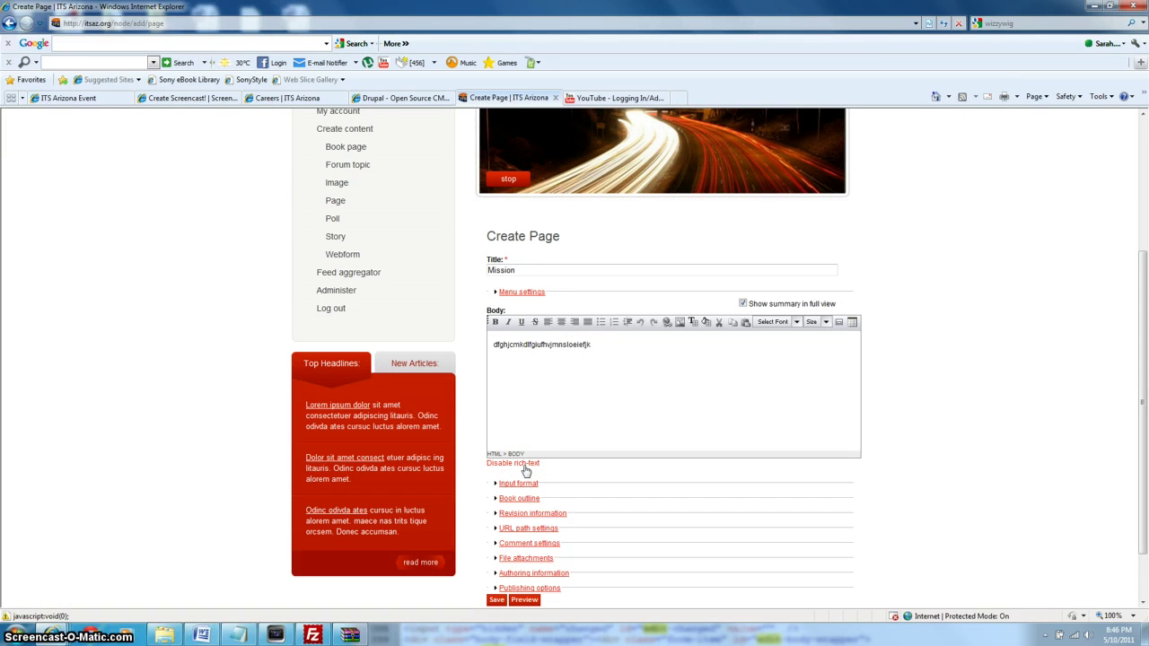
# Delete the stray '</b' fragment in plain-text mode, then re-enable rich-text editing.
pyautogui.click(526, 465)
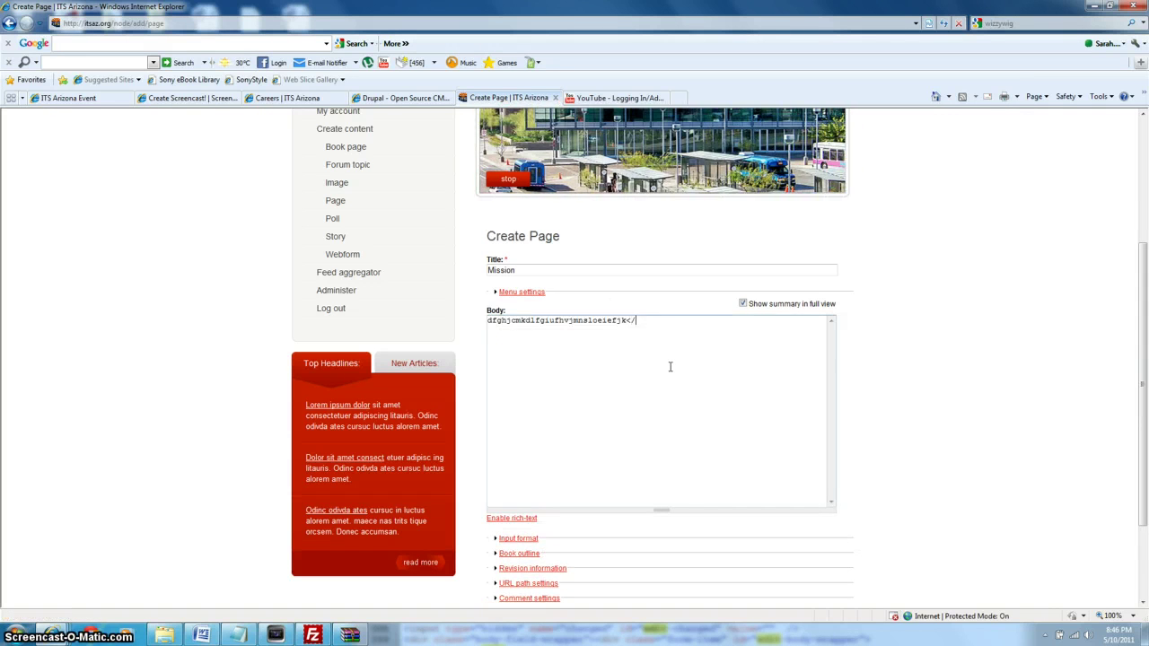
pyautogui.press('BackSpace')
pyautogui.press('BackSpace')
pyautogui.press('BackSpace')
pyautogui.click(608, 439)
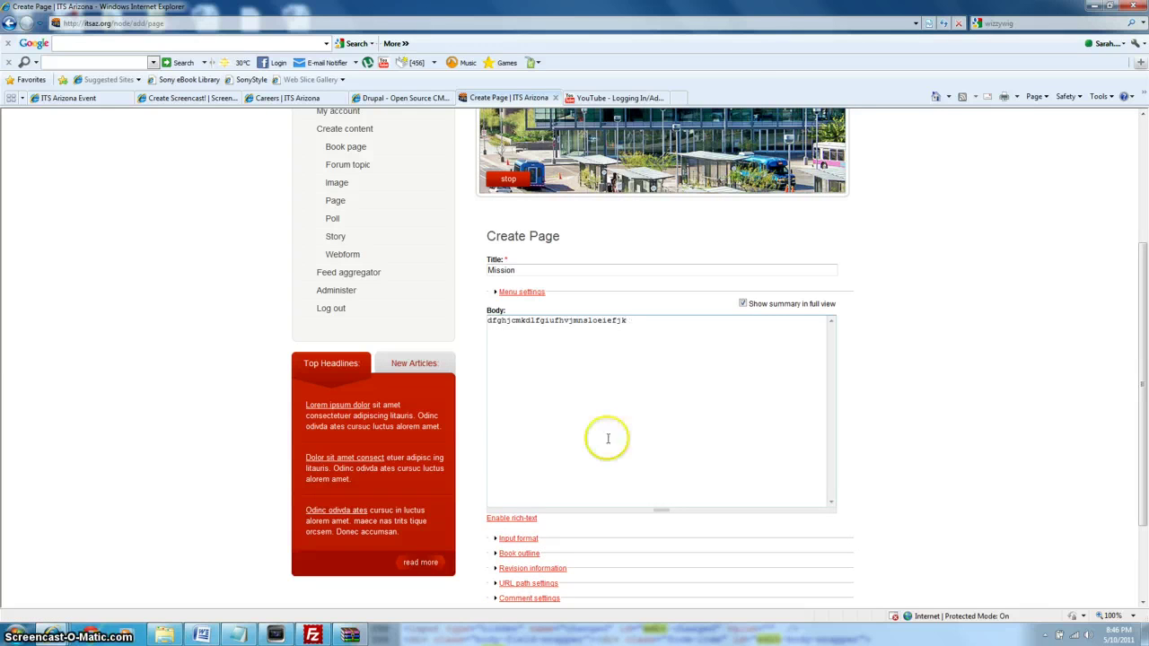
pyautogui.click(531, 519)
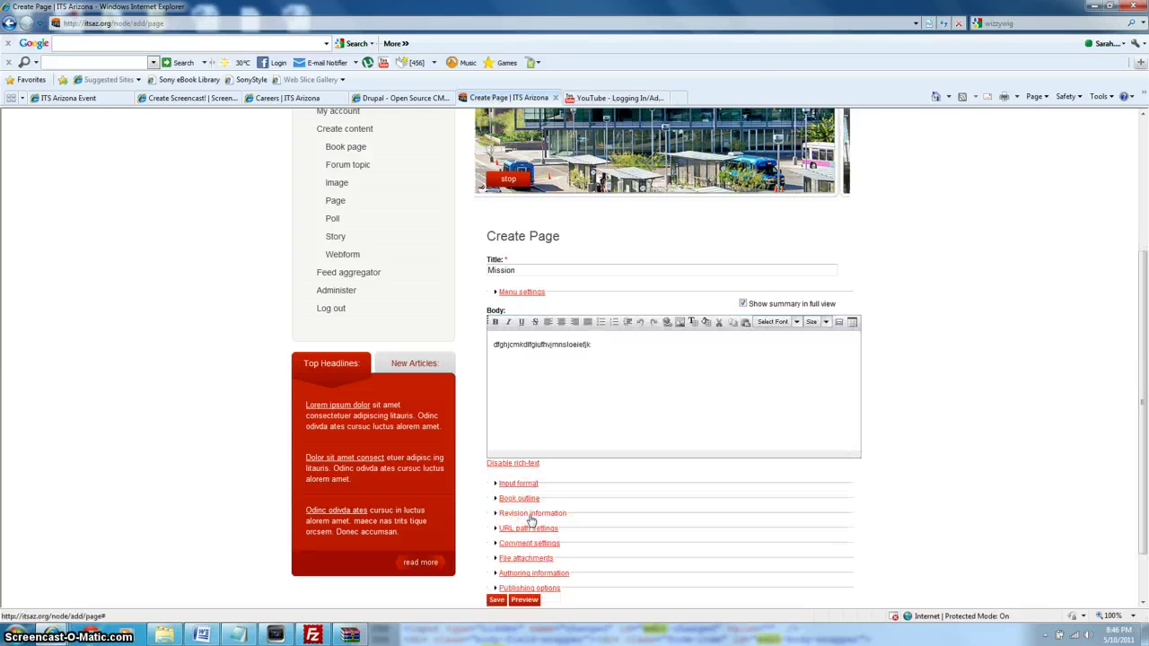
# Make the body line bold, then remove the bold again.
pyautogui.click(634, 345)
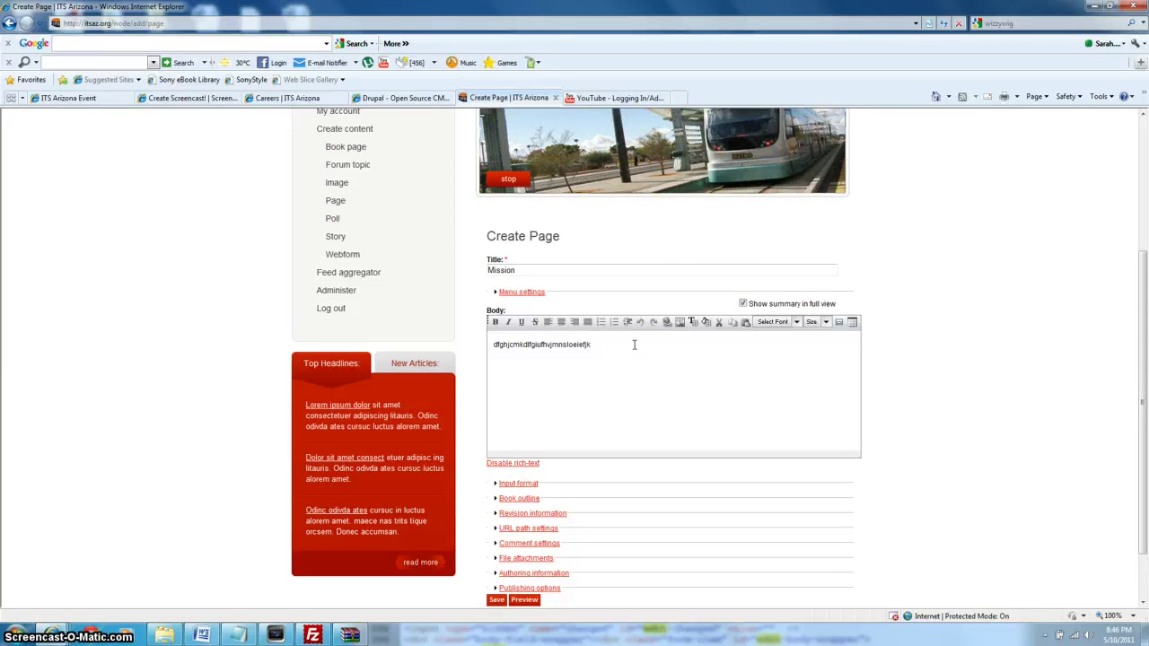
pyautogui.moveTo(632, 346); pyautogui.dragTo(507, 344)
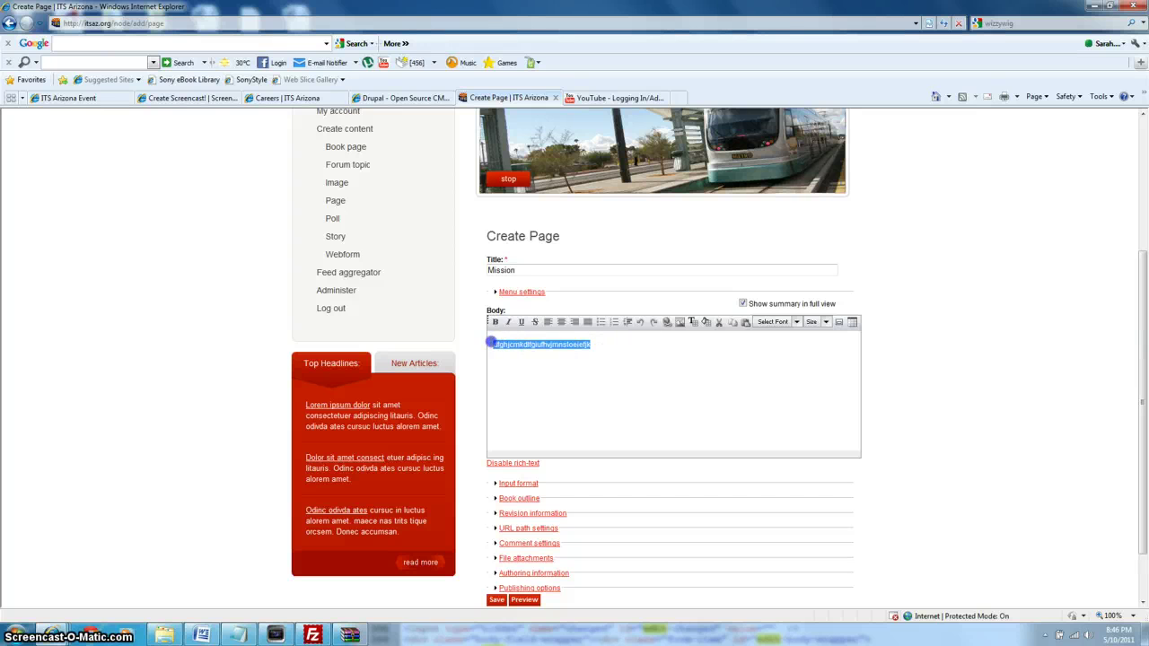
pyautogui.click(494, 322)
pyautogui.click(589, 345)
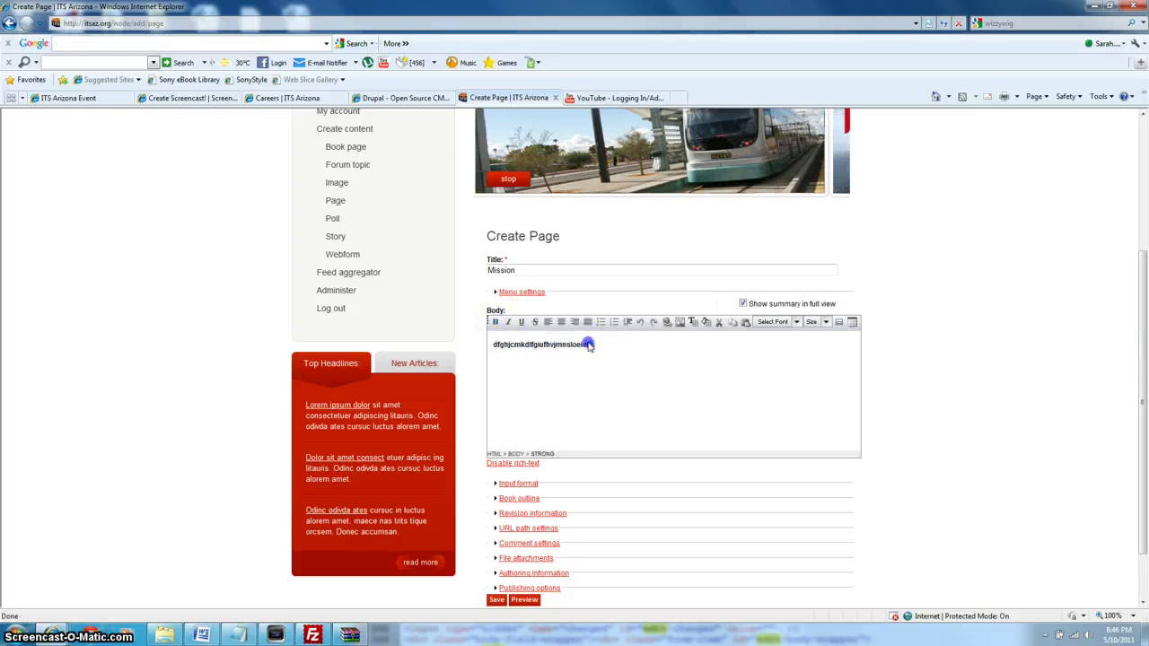
pyautogui.moveTo(608, 346); pyautogui.dragTo(501, 352)
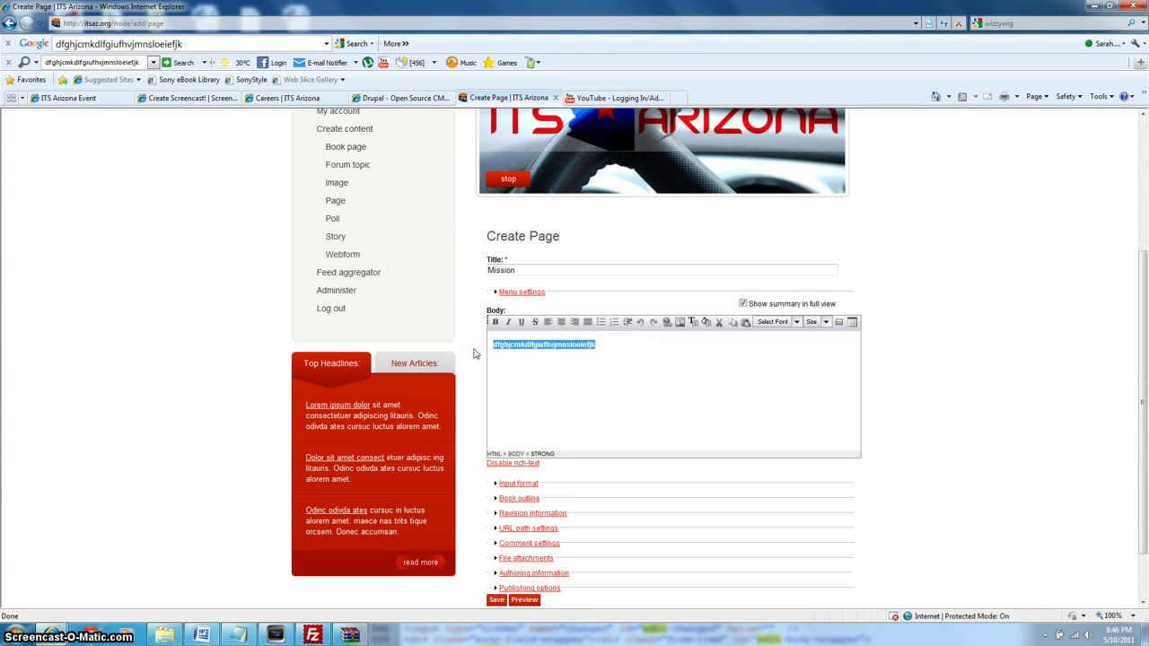
pyautogui.click(495, 321)
pyautogui.click(707, 402)
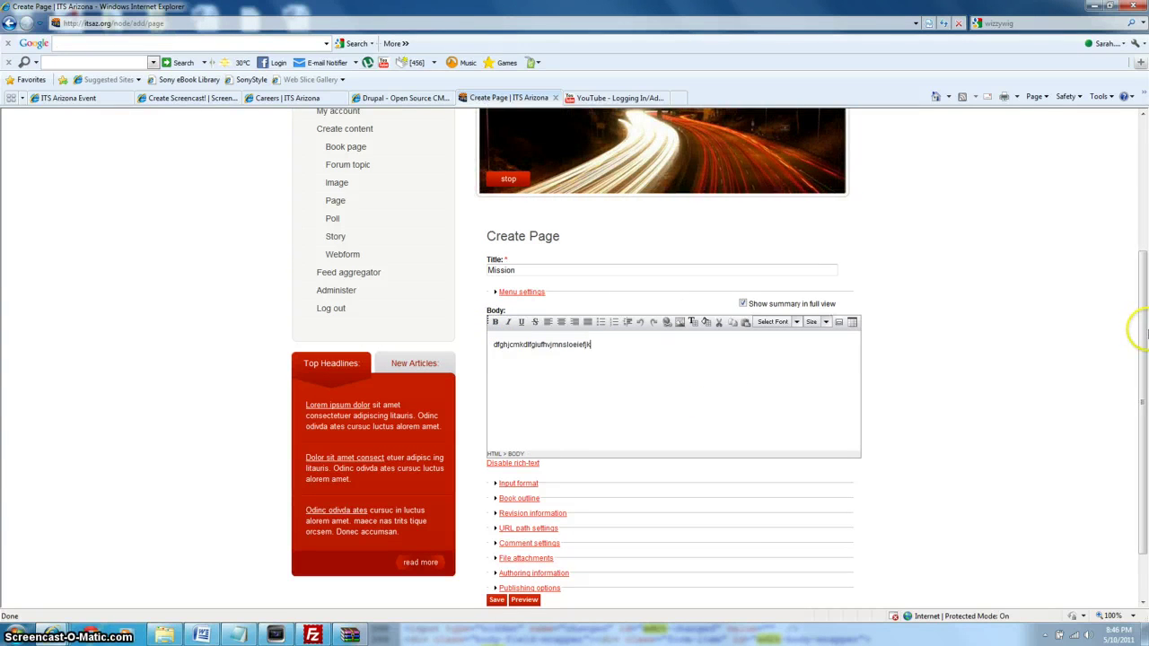
# Expand the Publishing options, Authoring information, Comment settings and URL path settings sections.
pyautogui.scroll(1, 1143, 331)
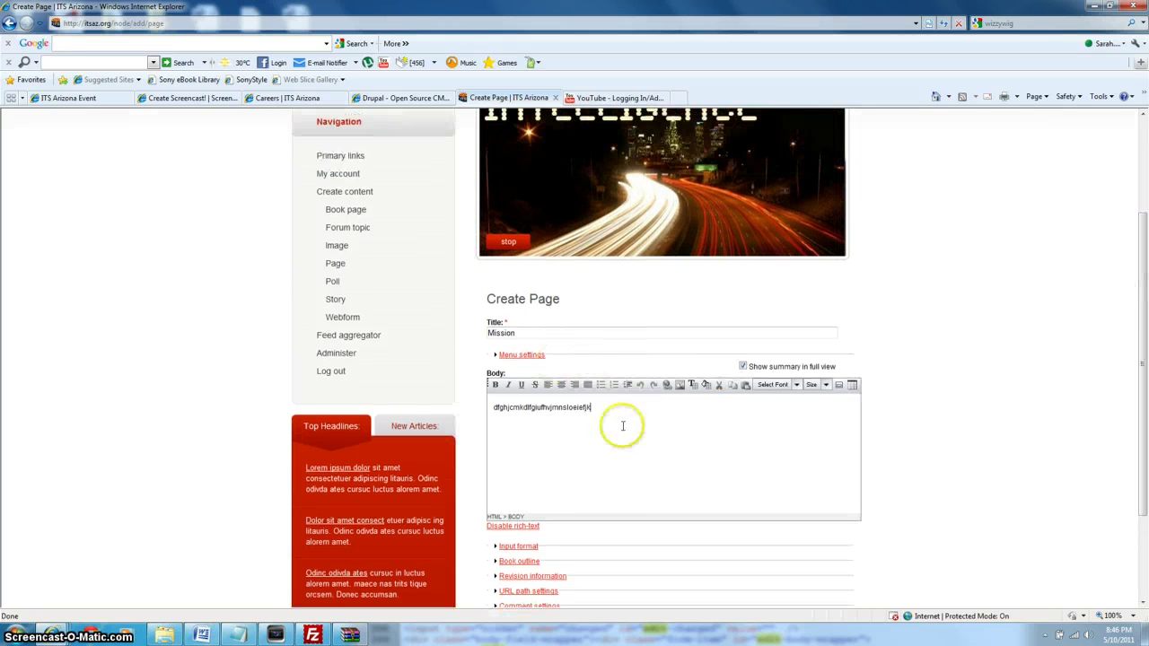
pyautogui.scroll(-2, 1131, 314)
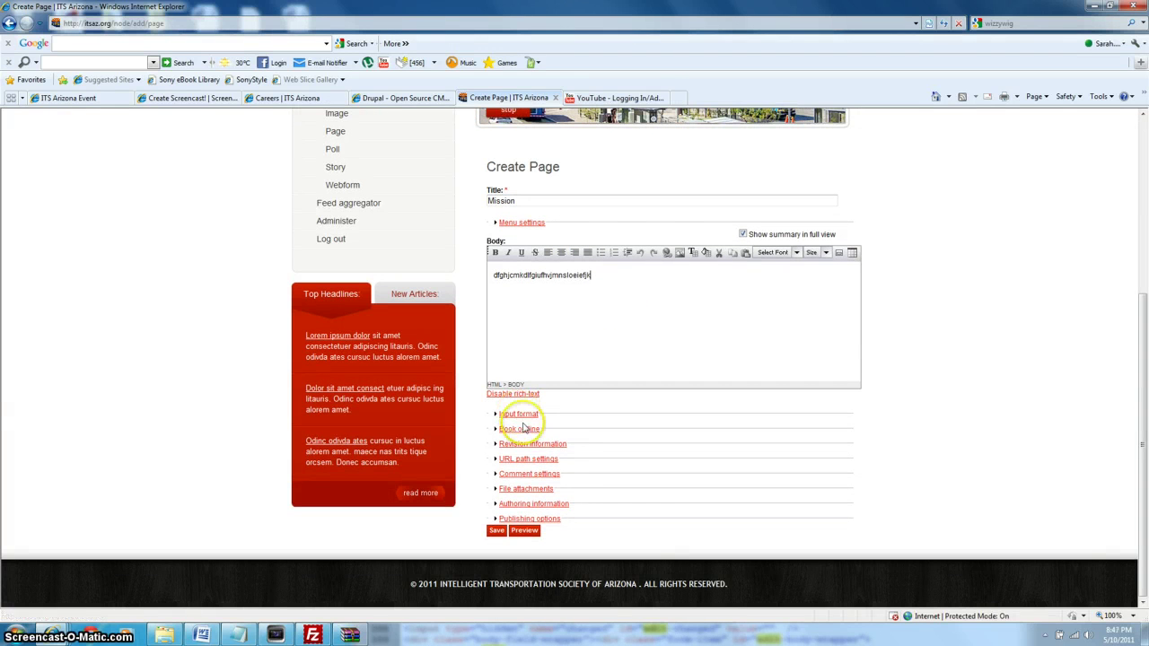
pyautogui.click(550, 519)
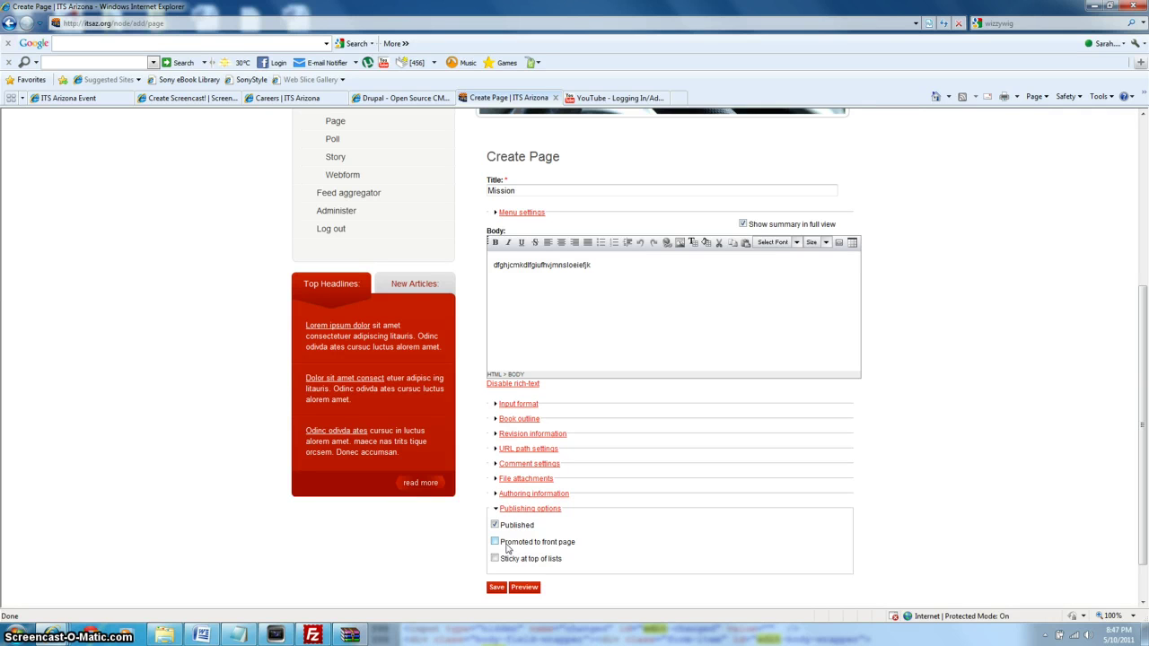
pyautogui.click(517, 496)
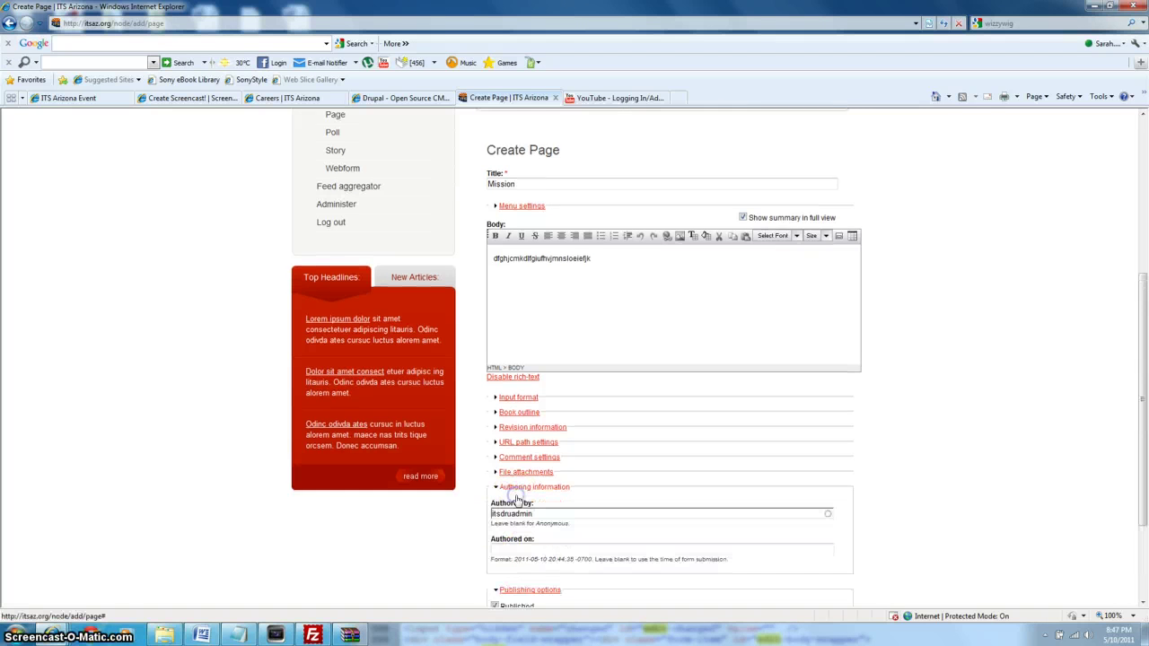
pyautogui.click(513, 458)
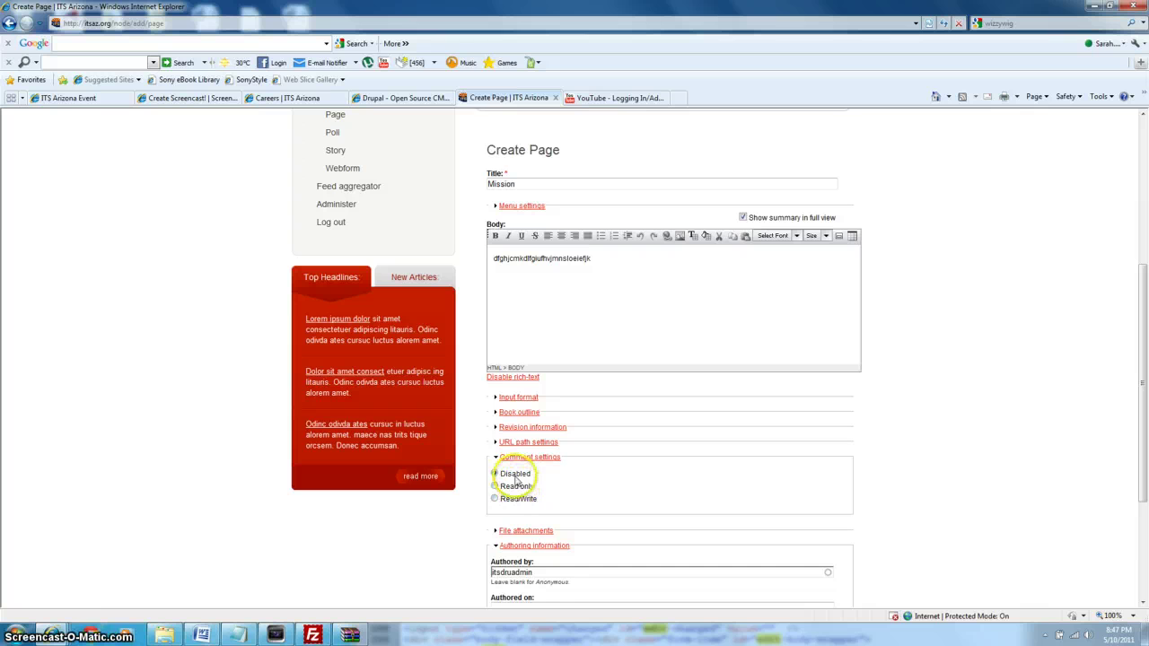
pyautogui.click(526, 445)
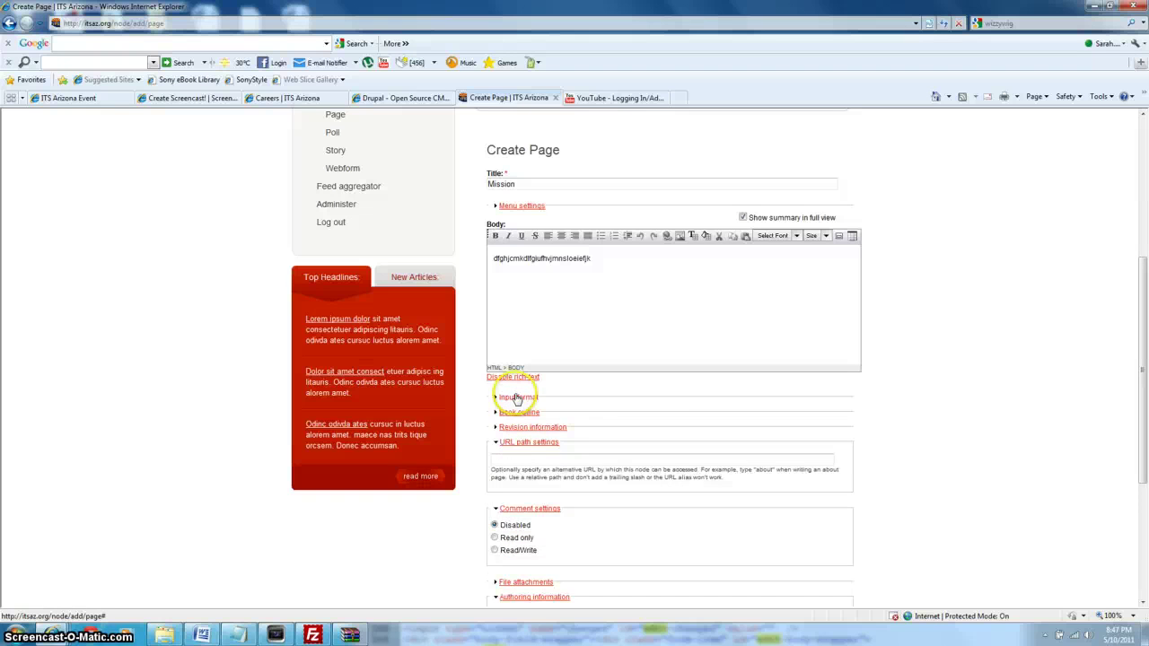
# Expand Input format to show Filtered HTML, Full HTML and PHP code.
pyautogui.click(517, 398)
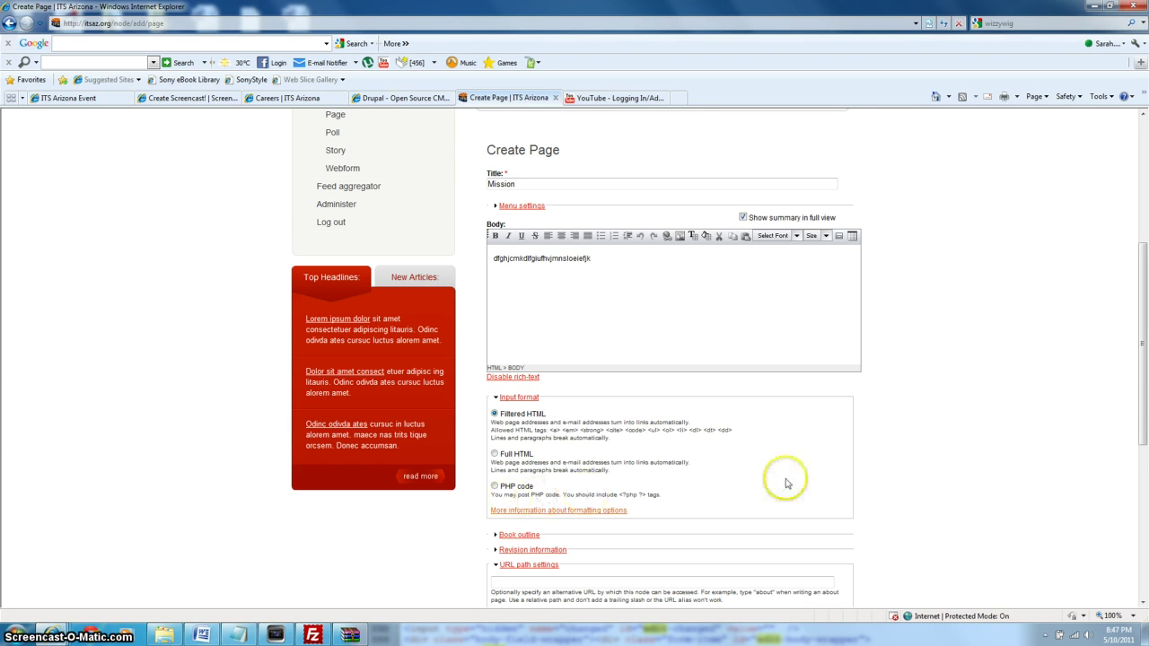
pyautogui.moveTo(1141, 381); pyautogui.dragTo(1145, 563)
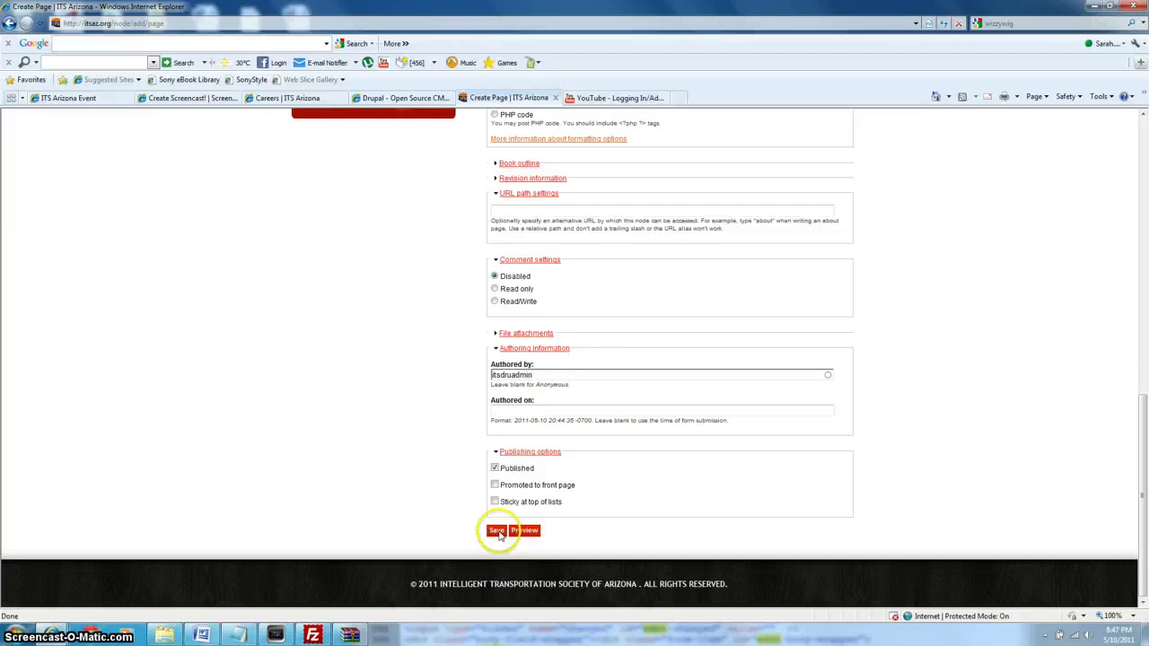
# Preview the Mission page, then save it as node/17.
pyautogui.click(518, 534)
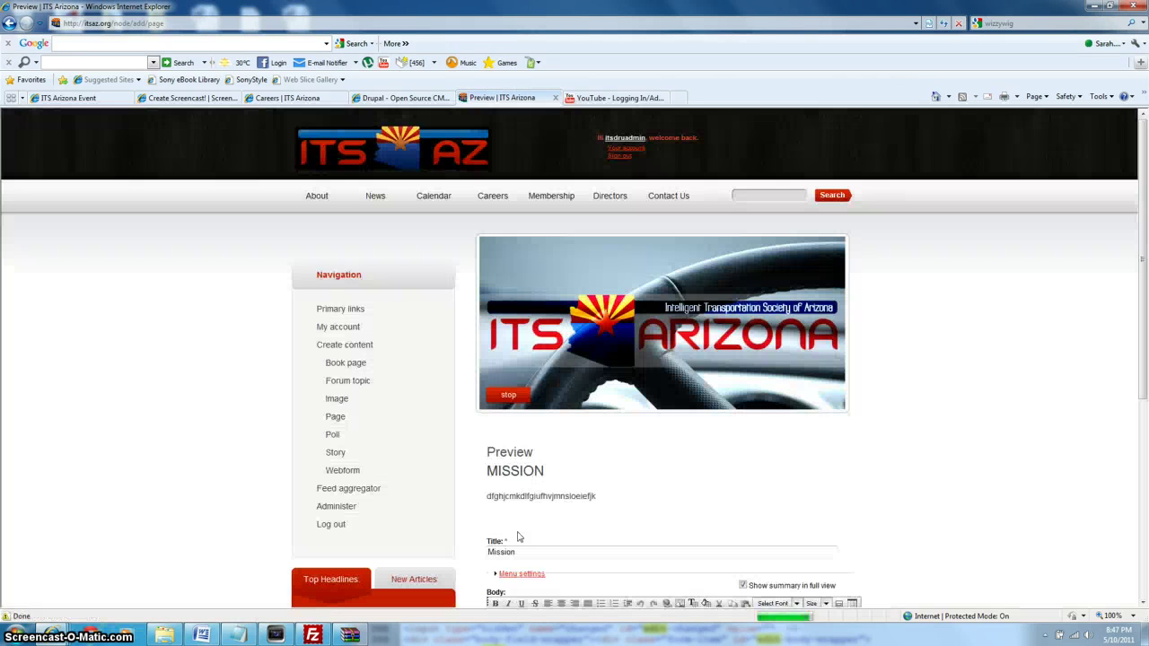
pyautogui.scroll(-3, 518, 537)
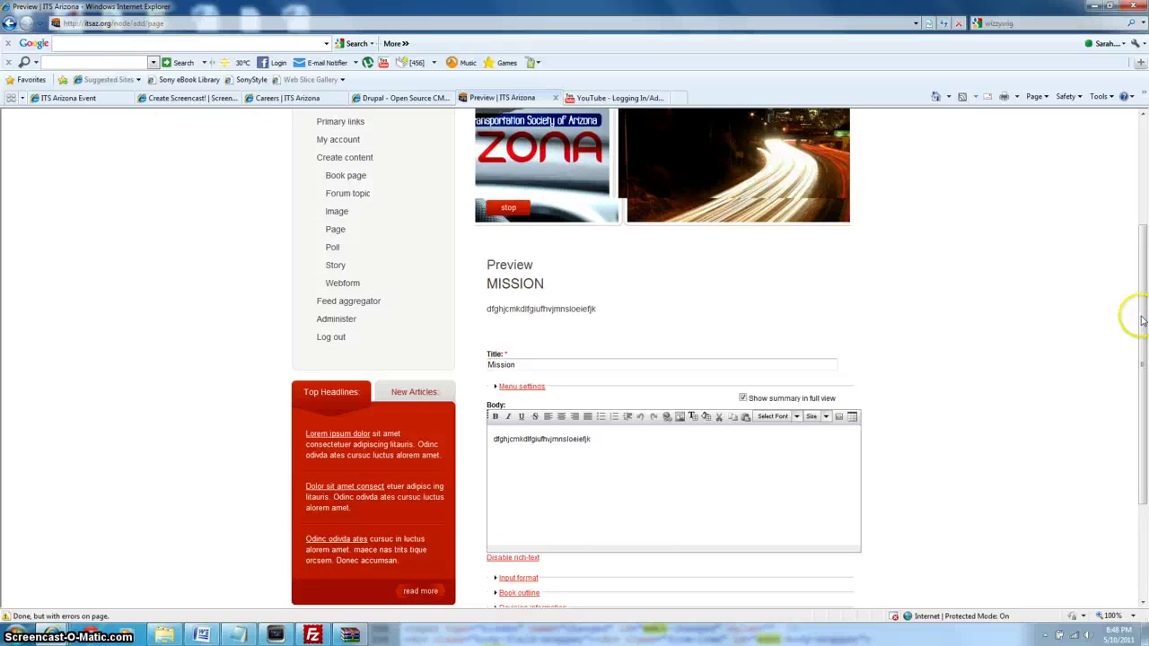
pyautogui.moveTo(1143, 317); pyautogui.dragTo(1145, 381)
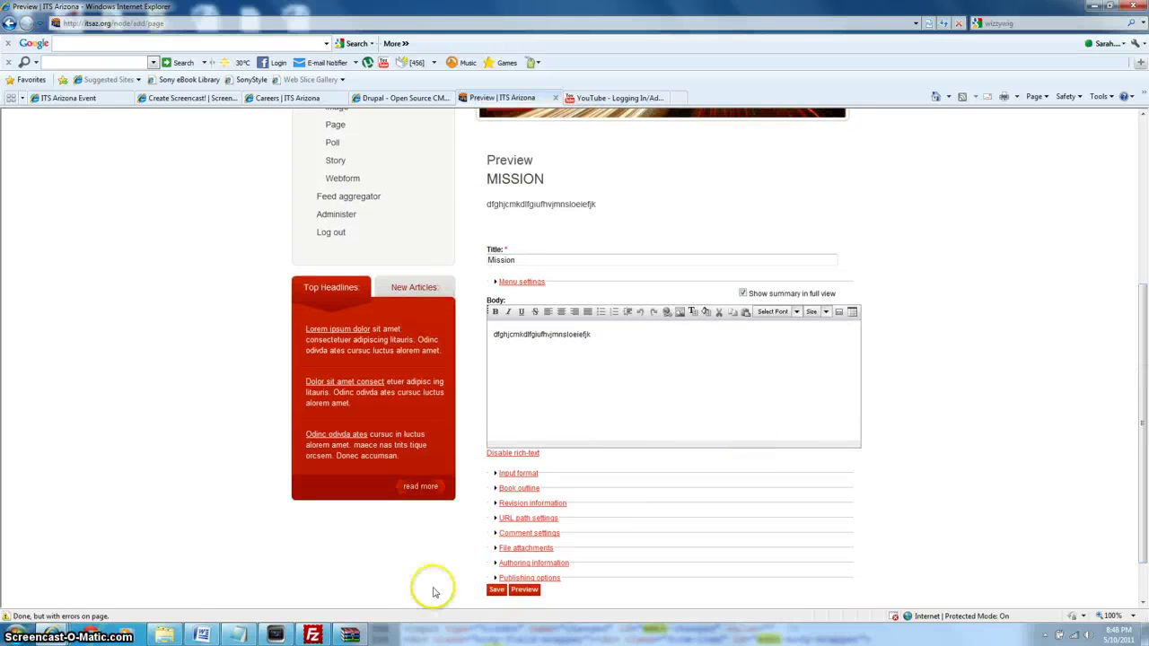
pyautogui.click(498, 590)
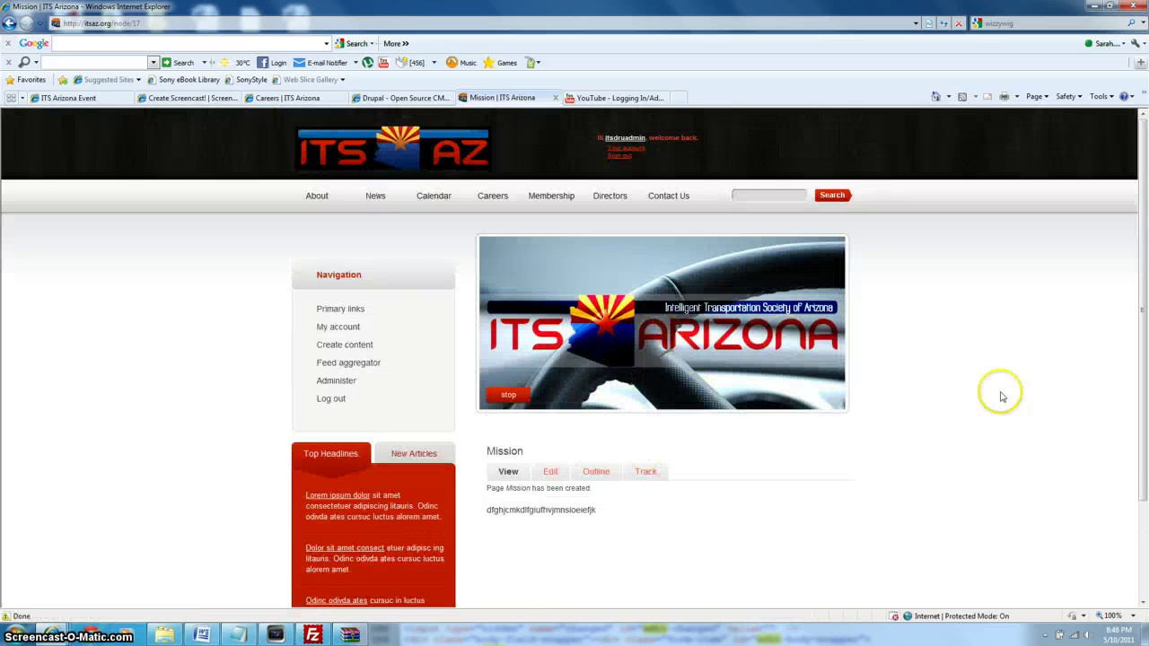
pyautogui.moveTo(1140, 323); pyautogui.dragTo(1145, 331)
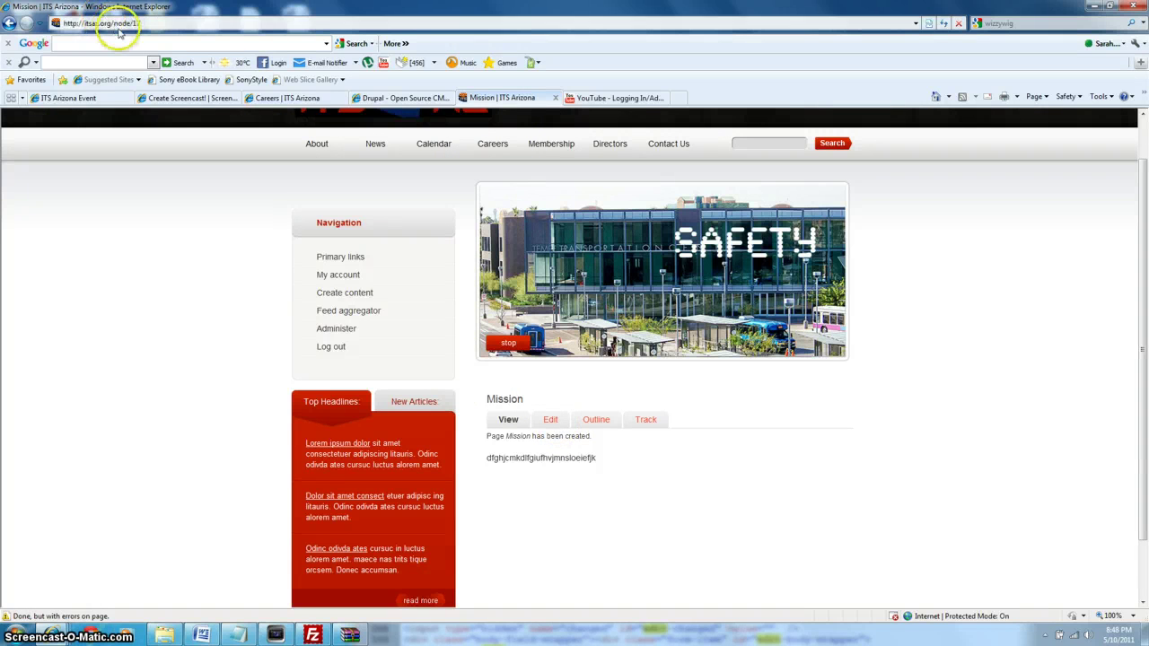
pyautogui.click(152, 27)
pyautogui.click(158, 24)
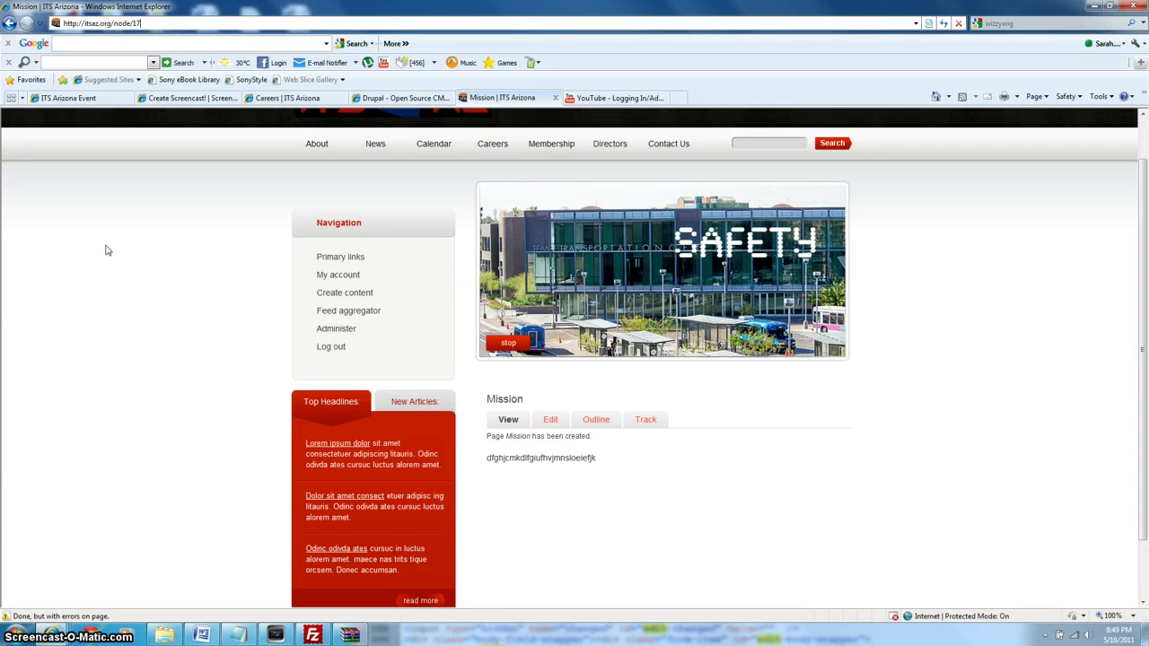
pyautogui.click(37, 29)
pyautogui.click(223, 295)
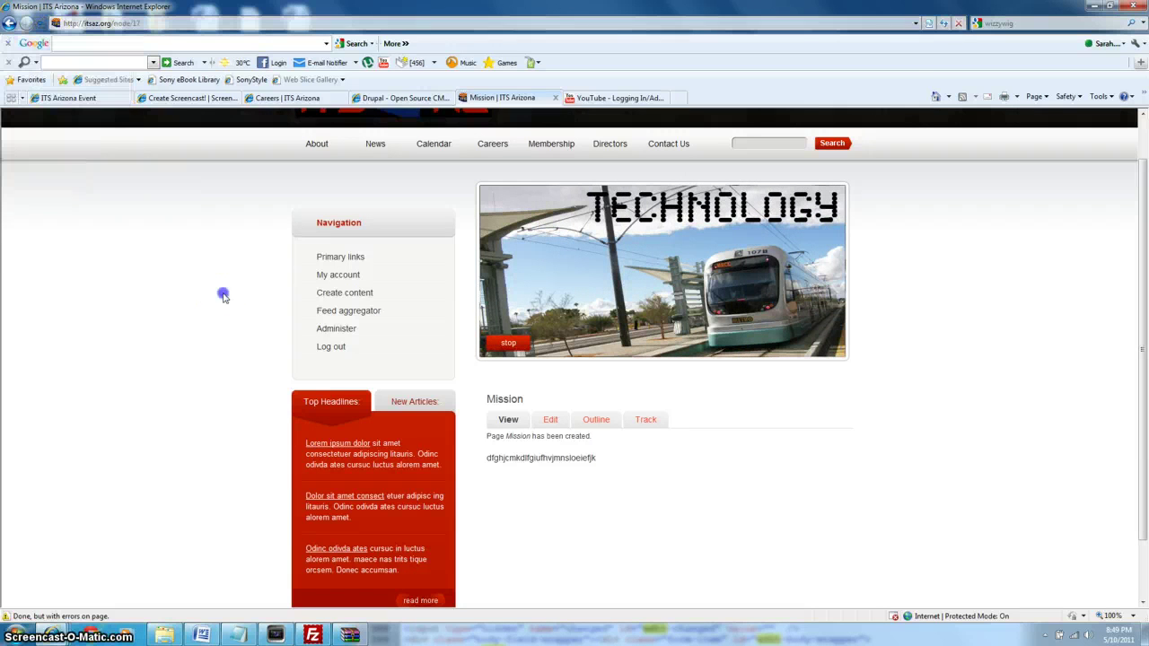
# Change the address to itsaz.org/node/add and load it.
pyautogui.click(187, 26)
pyautogui.press('BackSpace')
pyautogui.press('BackSpace')
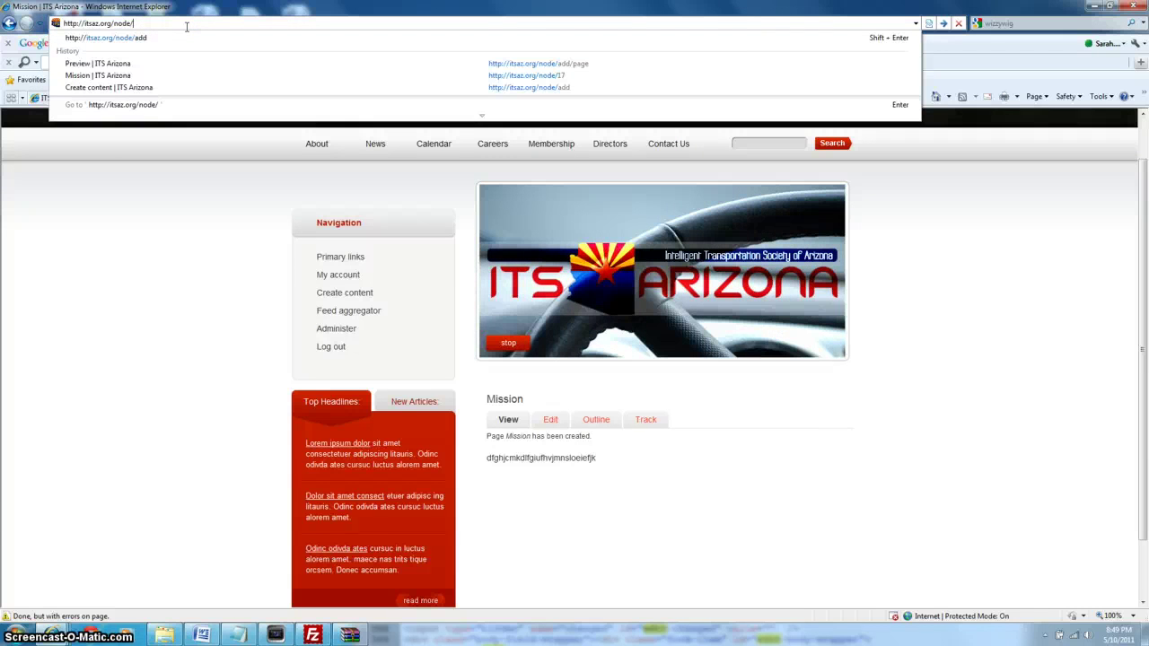
pyautogui.write('add')
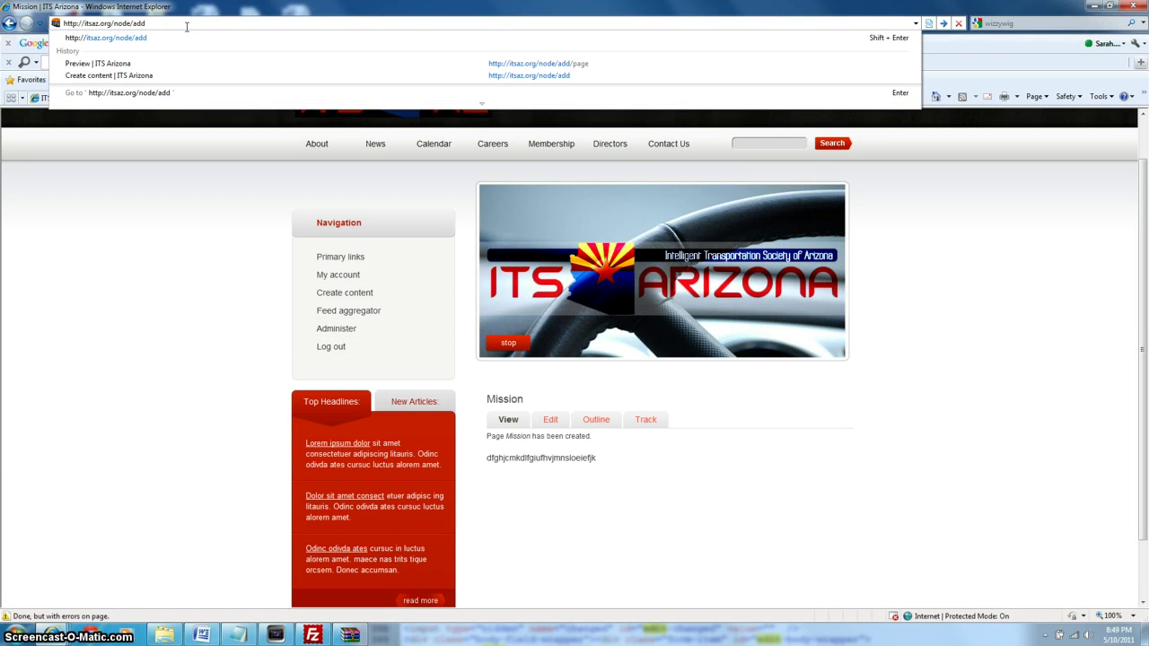
pyautogui.press('Return')
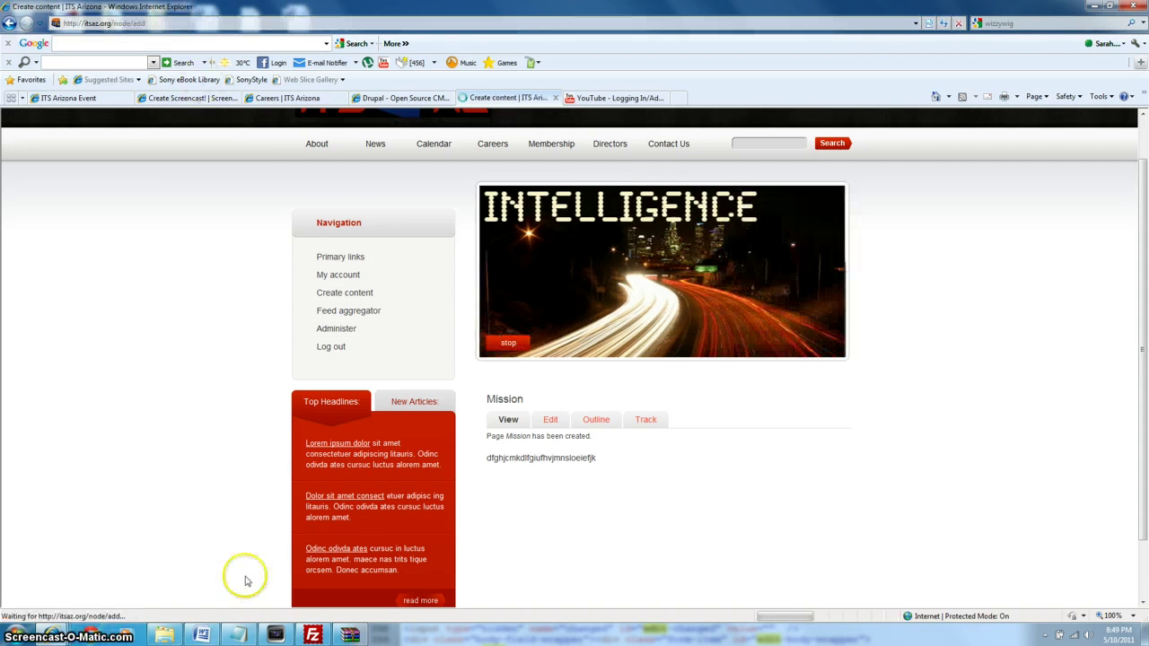
# Choose Webform from the Create content list.
pyautogui.moveTo(237, 633)
pyautogui.moveTo(232, 562)
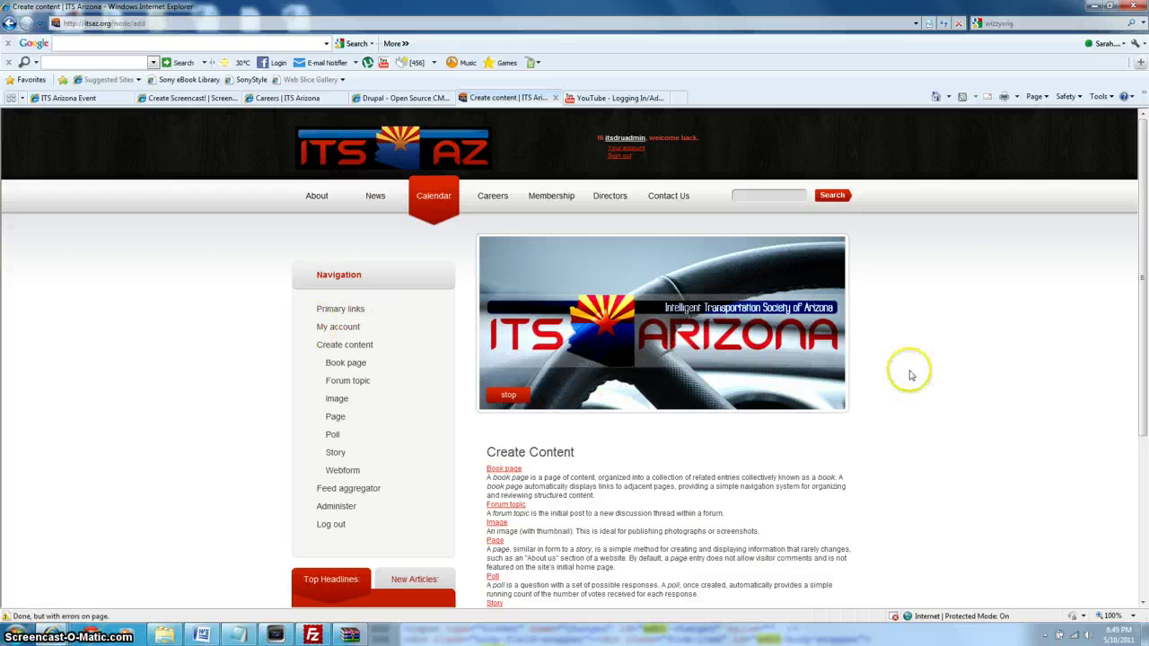
pyautogui.moveTo(1145, 294); pyautogui.dragTo(1146, 411)
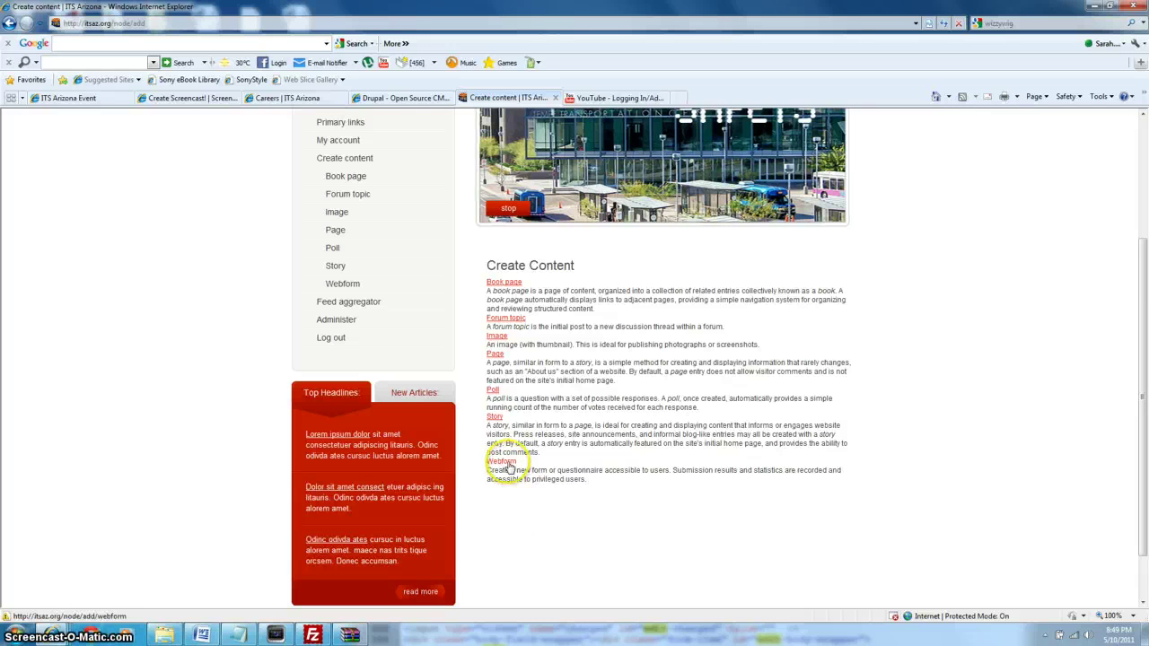
pyautogui.click(507, 466)
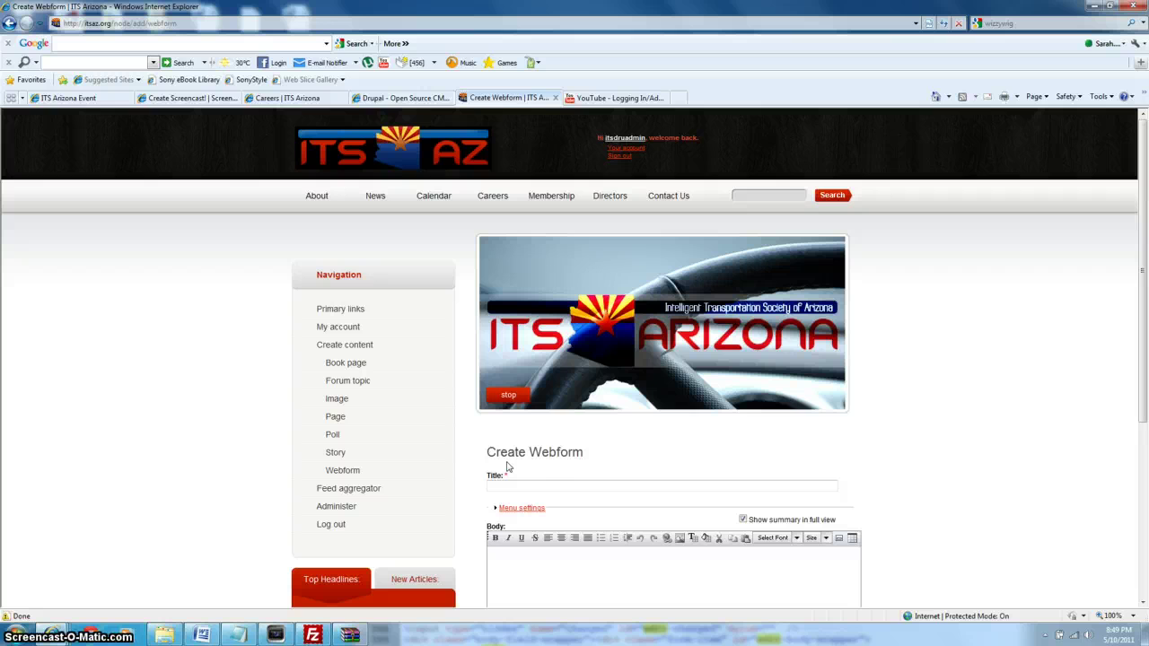
# Title the webform 'Contact us' with body 'This is how you contact us!'.
pyautogui.moveTo(1143, 296); pyautogui.dragTo(1145, 446)
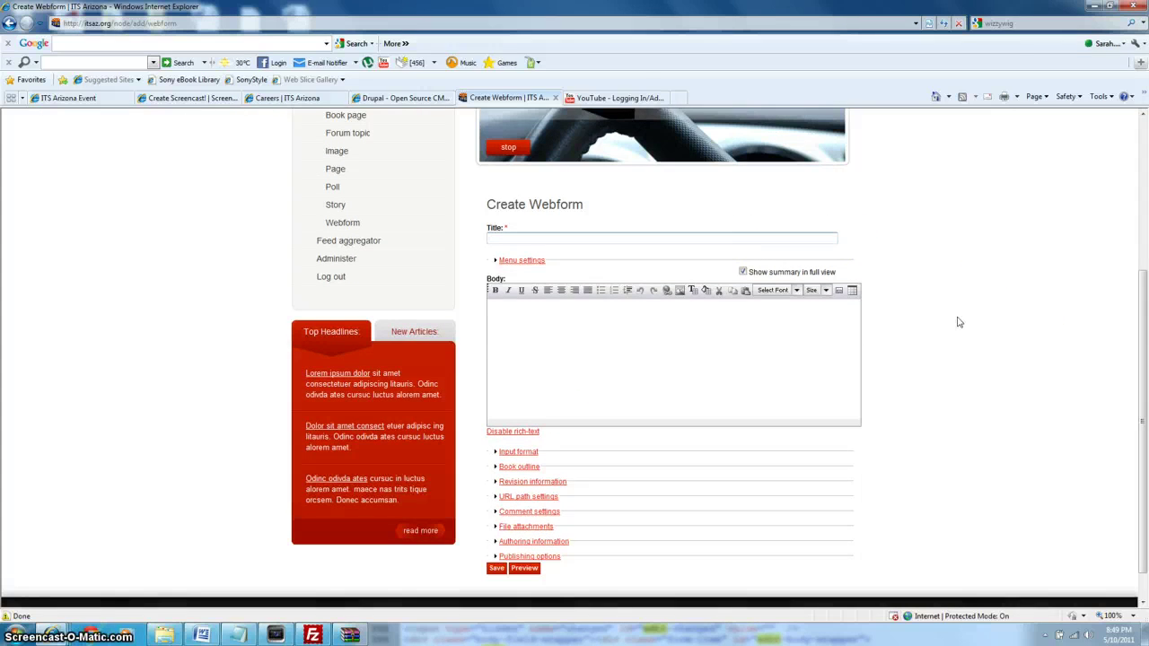
pyautogui.write('Contact us')
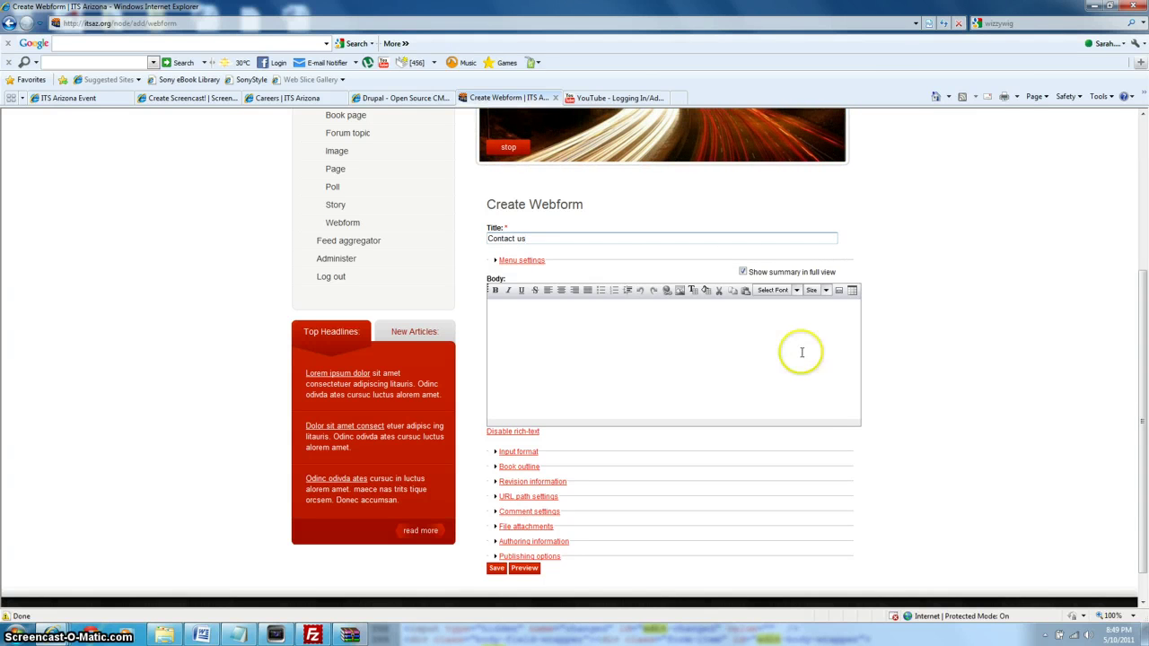
pyautogui.click(723, 329)
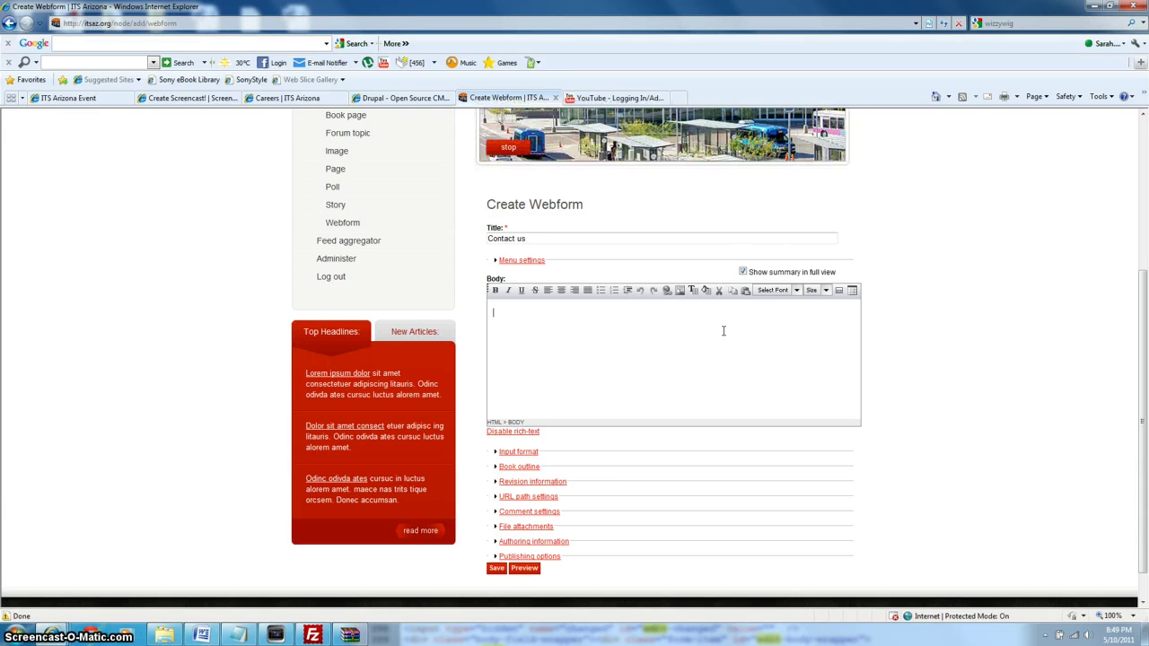
pyautogui.write('This is how you contact us!')
# Save the Contact us webform and view its published page at node/18.
pyautogui.click(498, 569)
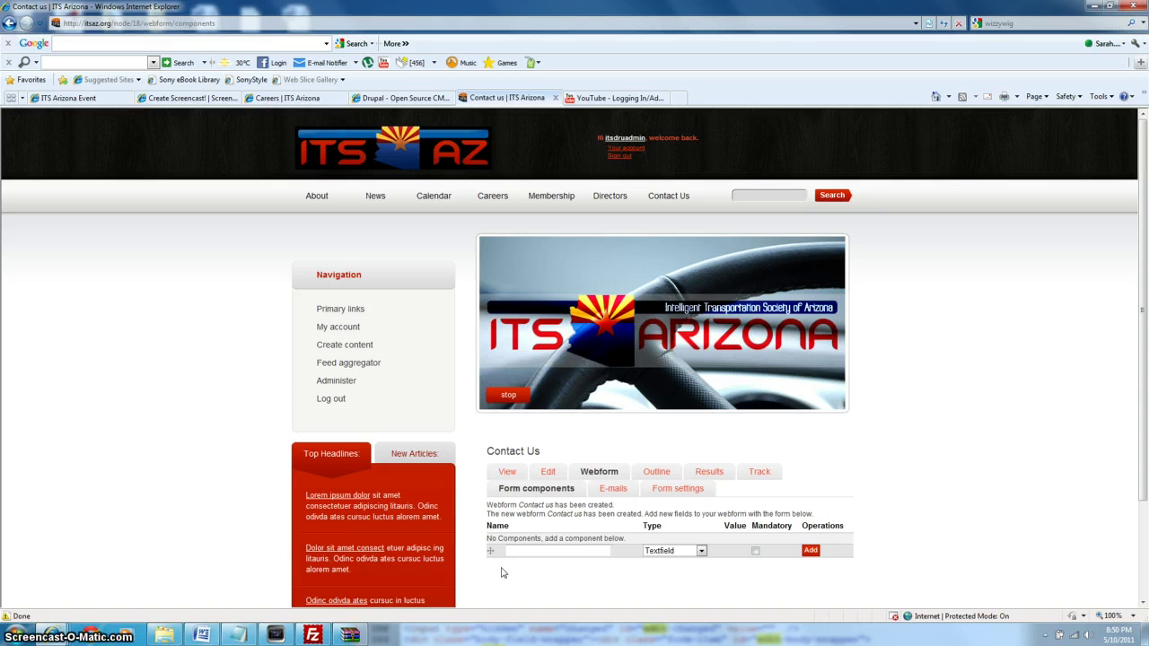
pyautogui.moveTo(1139, 314); pyautogui.dragTo(1145, 422)
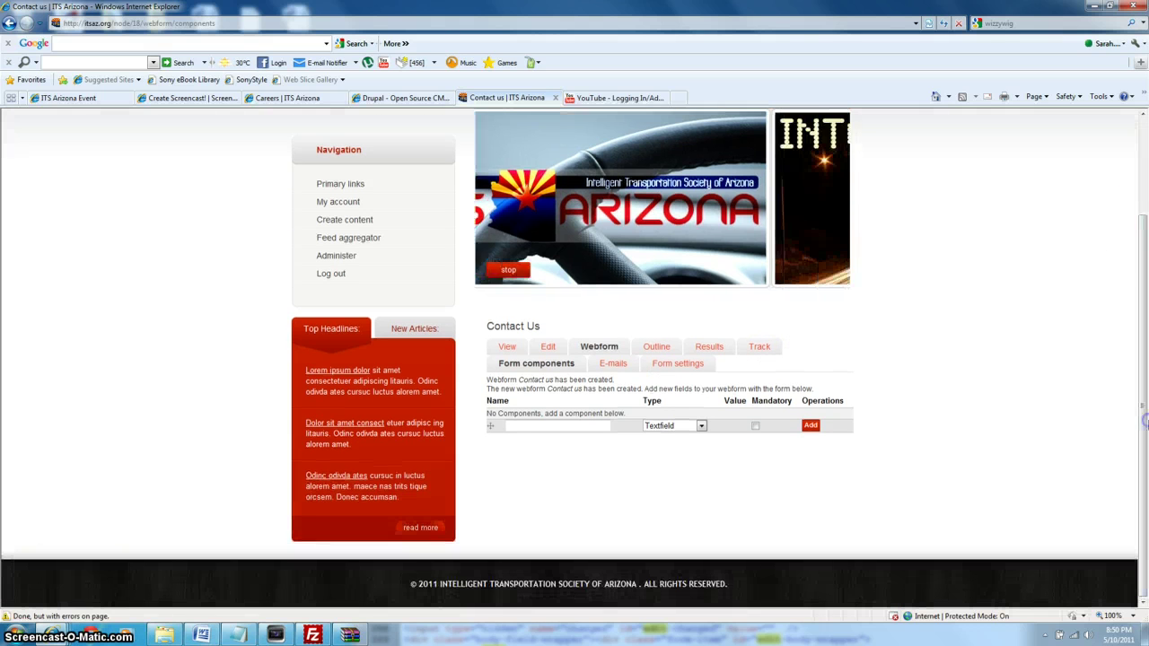
pyautogui.click(508, 349)
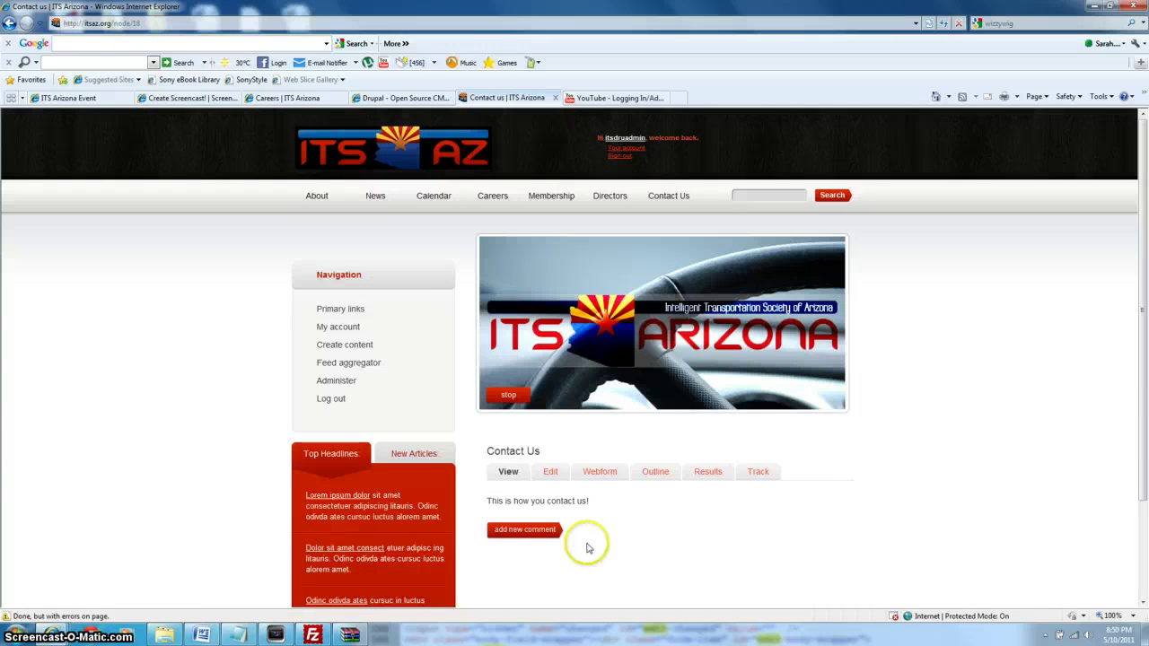
pyautogui.scroll(-3, 1141, 321)
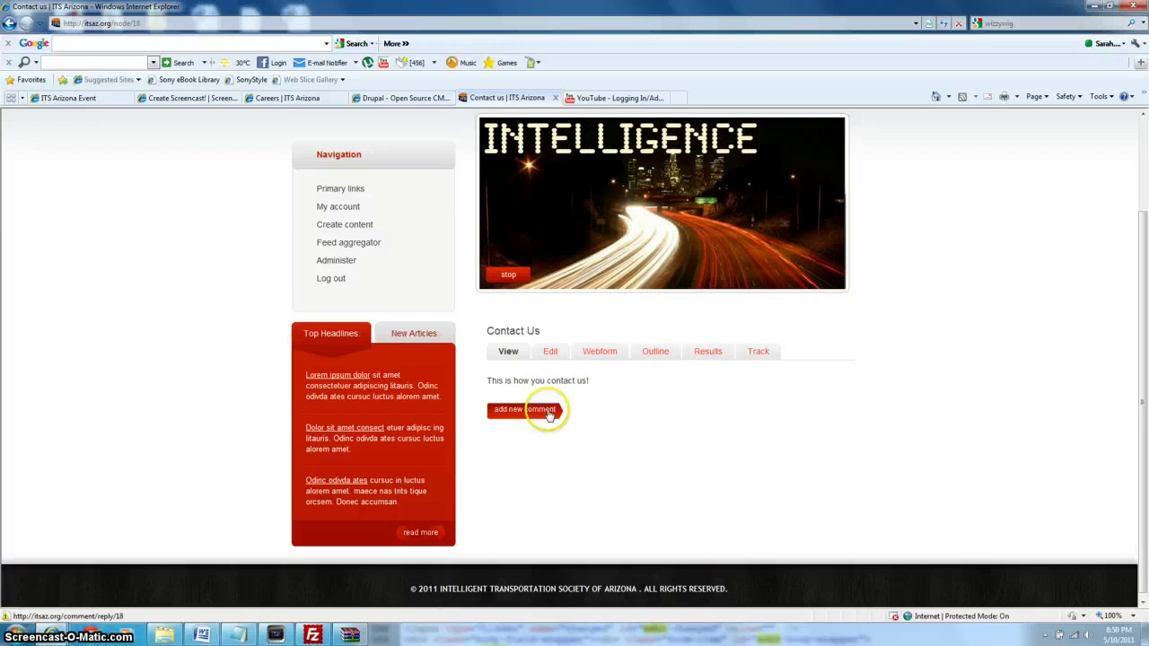
# In the webform's components, add a Name component as a mandatory Textfield.
pyautogui.click(597, 356)
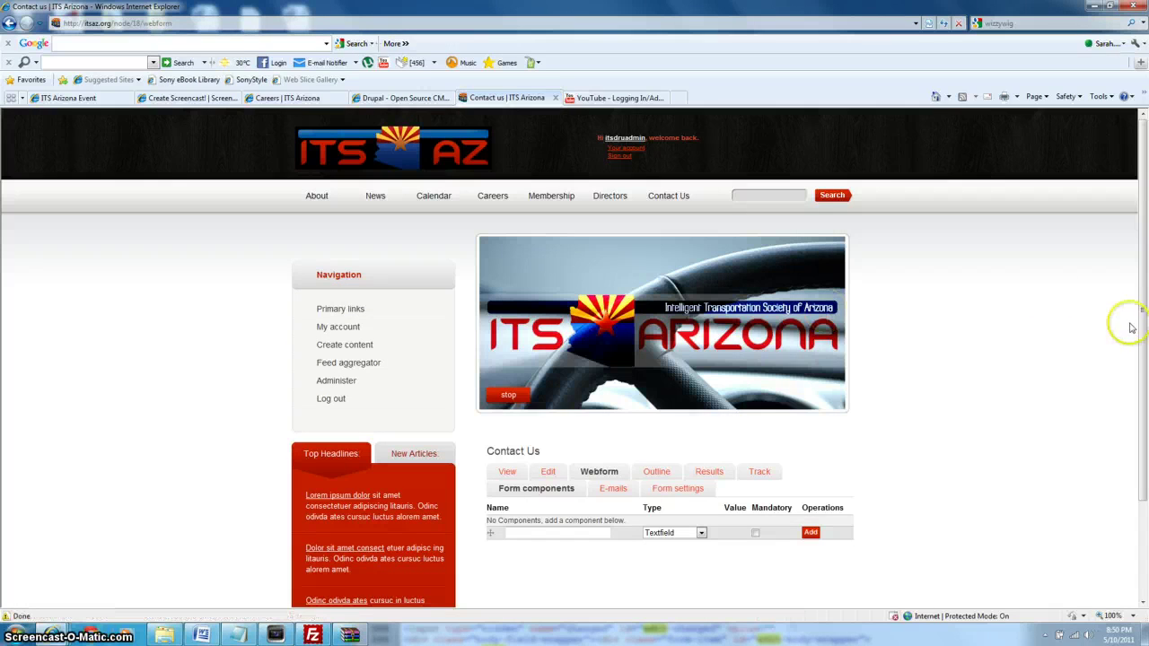
pyautogui.moveTo(1142, 296); pyautogui.dragTo(1143, 372)
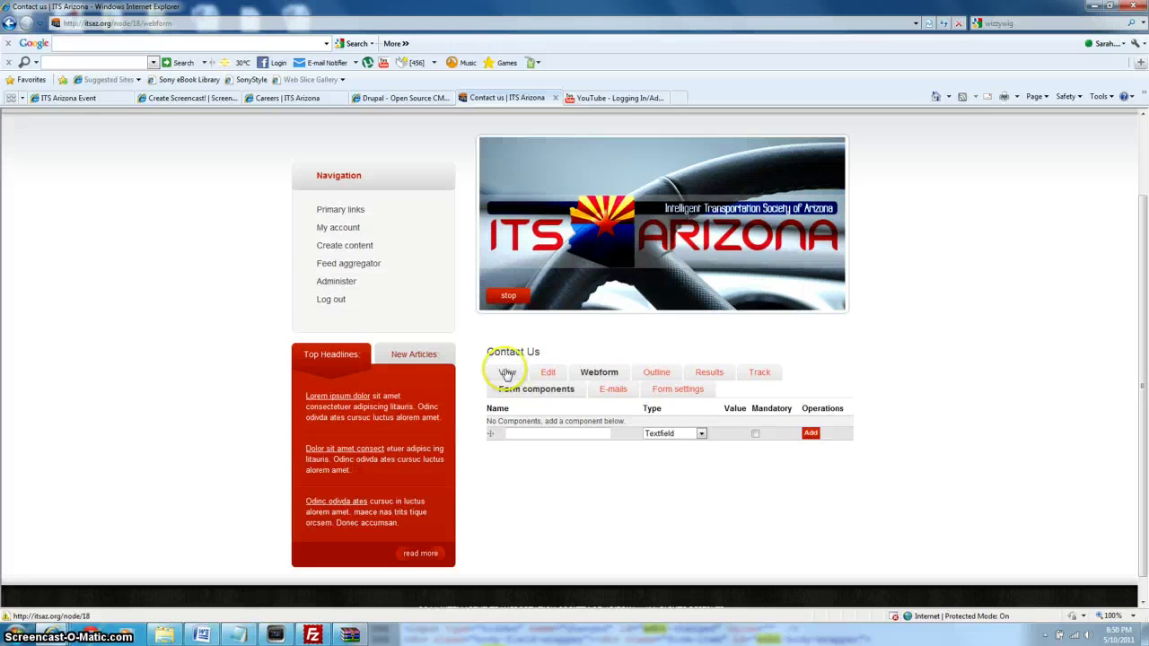
pyautogui.click(539, 435)
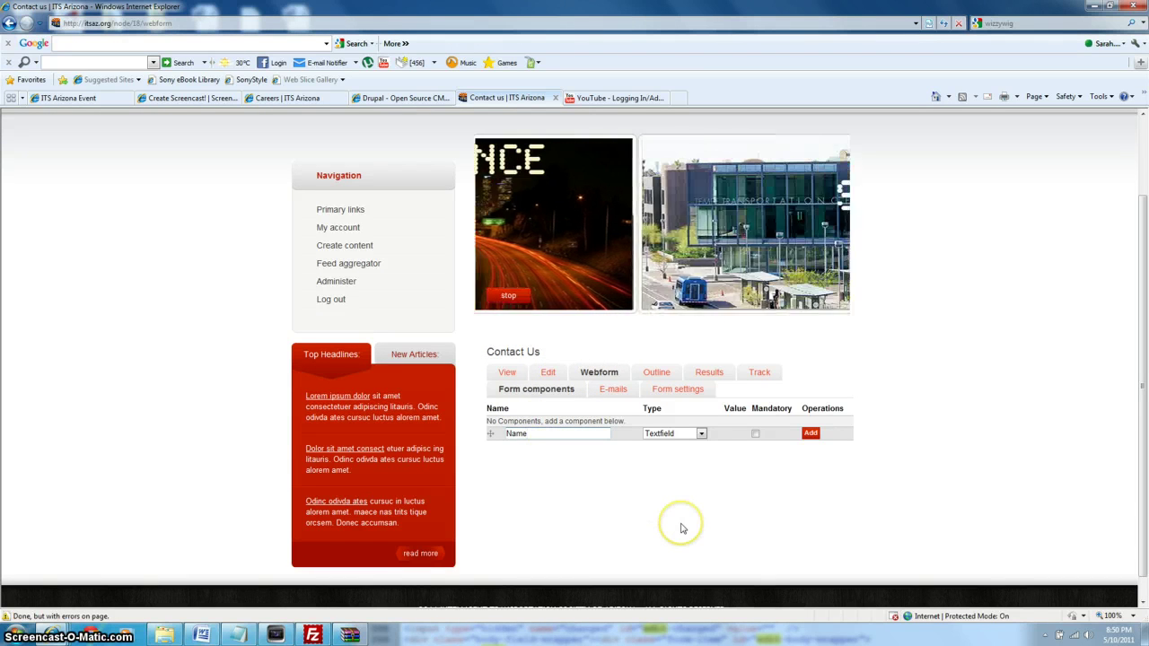
pyautogui.click(676, 438)
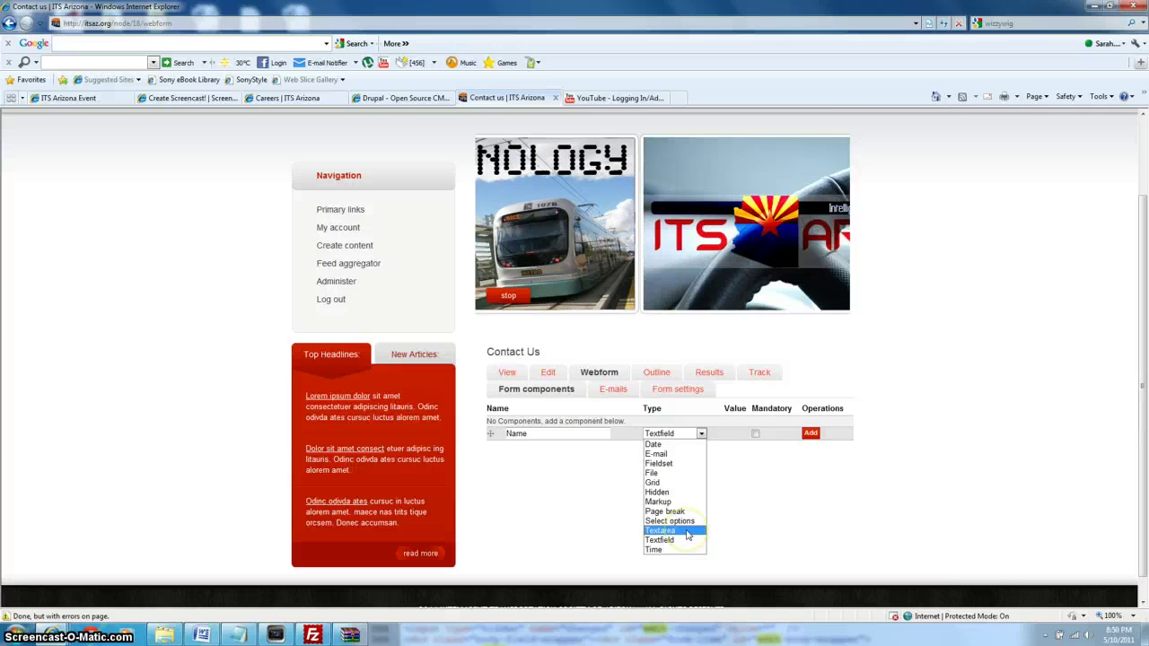
pyautogui.click(690, 544)
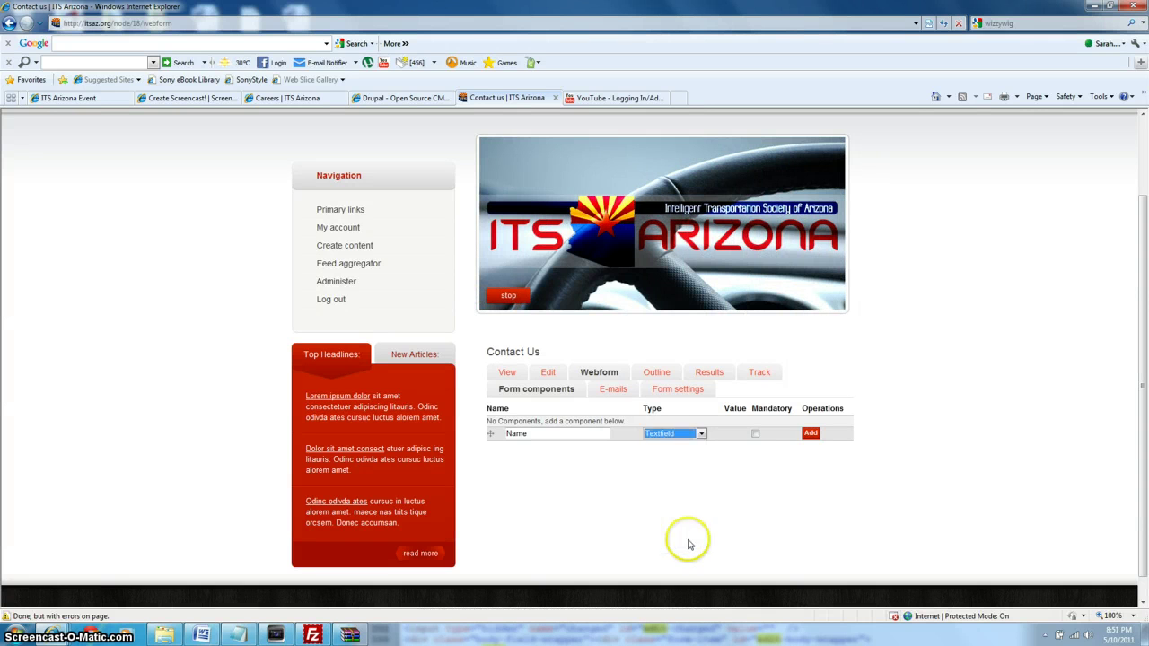
pyautogui.click(757, 434)
pyautogui.click(810, 435)
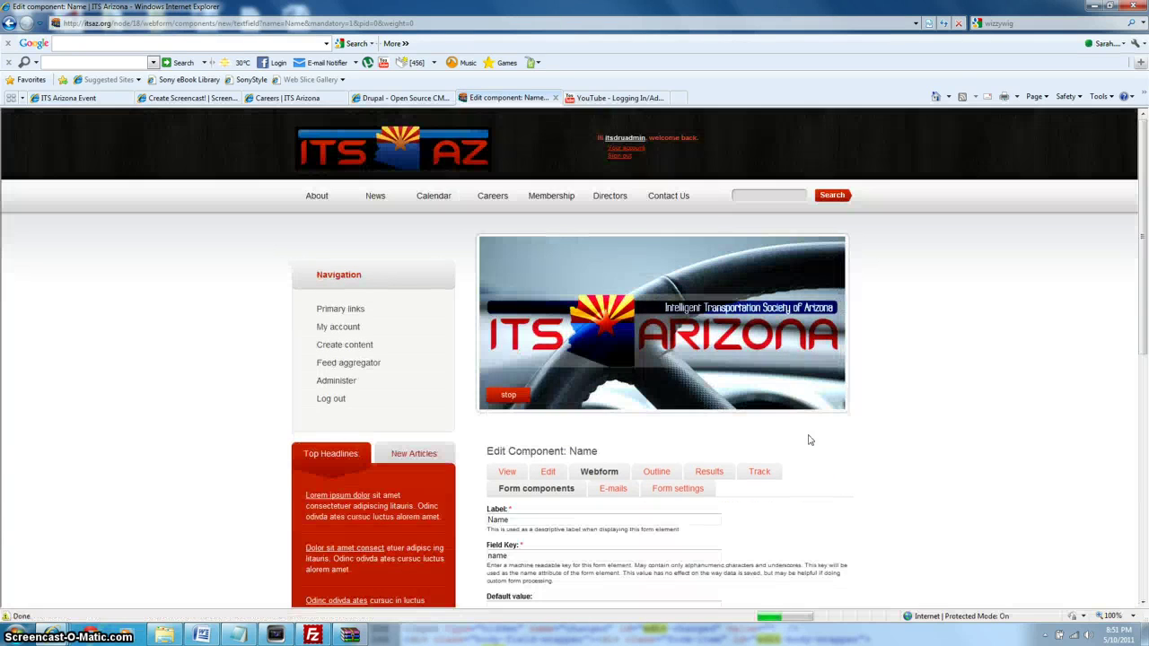
# Submit the Name component's Edit component page with its default settings.
pyautogui.moveTo(1145, 207); pyautogui.dragTo(1145, 409)
pyautogui.moveTo(1144, 364); pyautogui.dragTo(1145, 441)
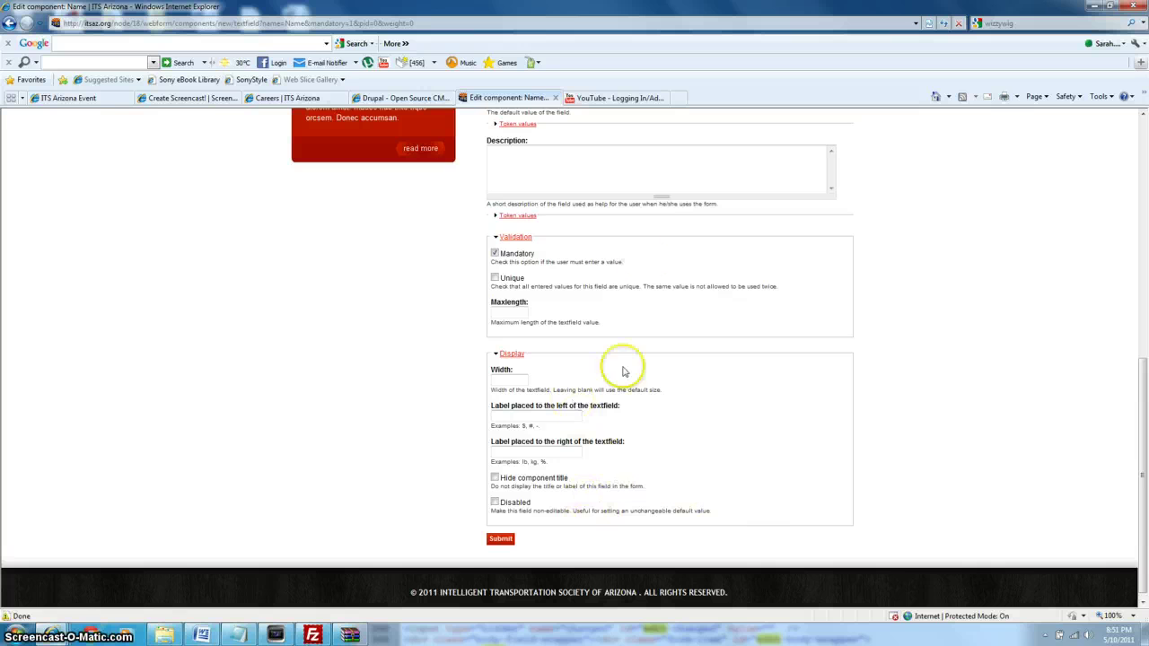
pyautogui.click(503, 541)
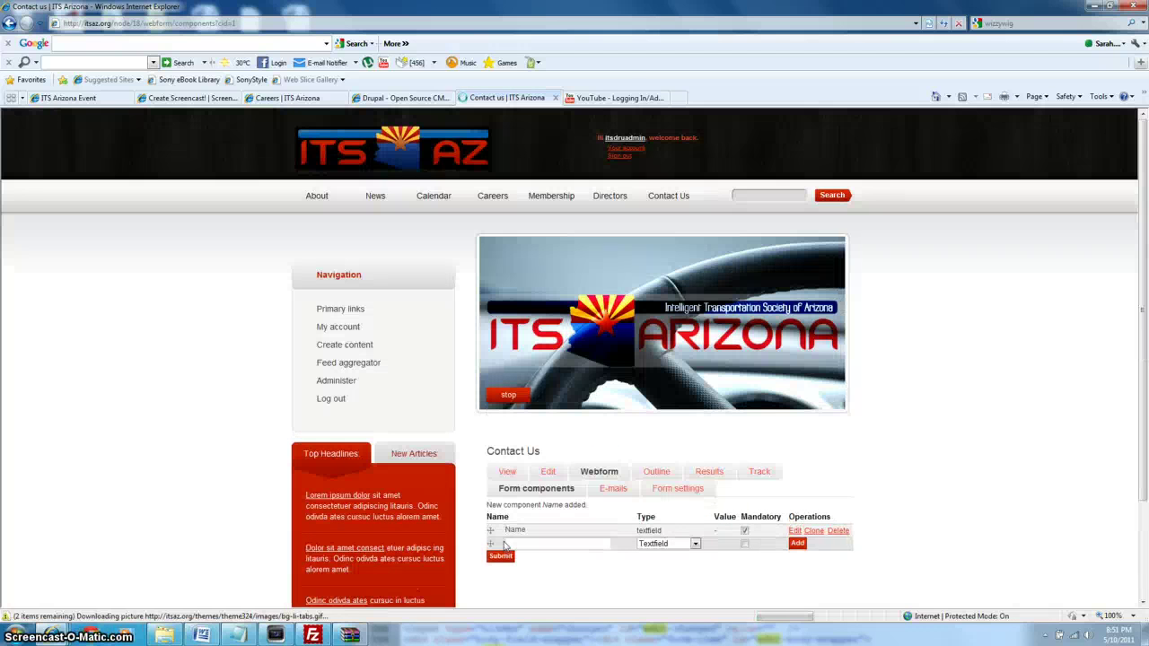
# Add a non-mandatory 'Tell Us About You' Textarea component and submit its settings.
pyautogui.click(545, 540)
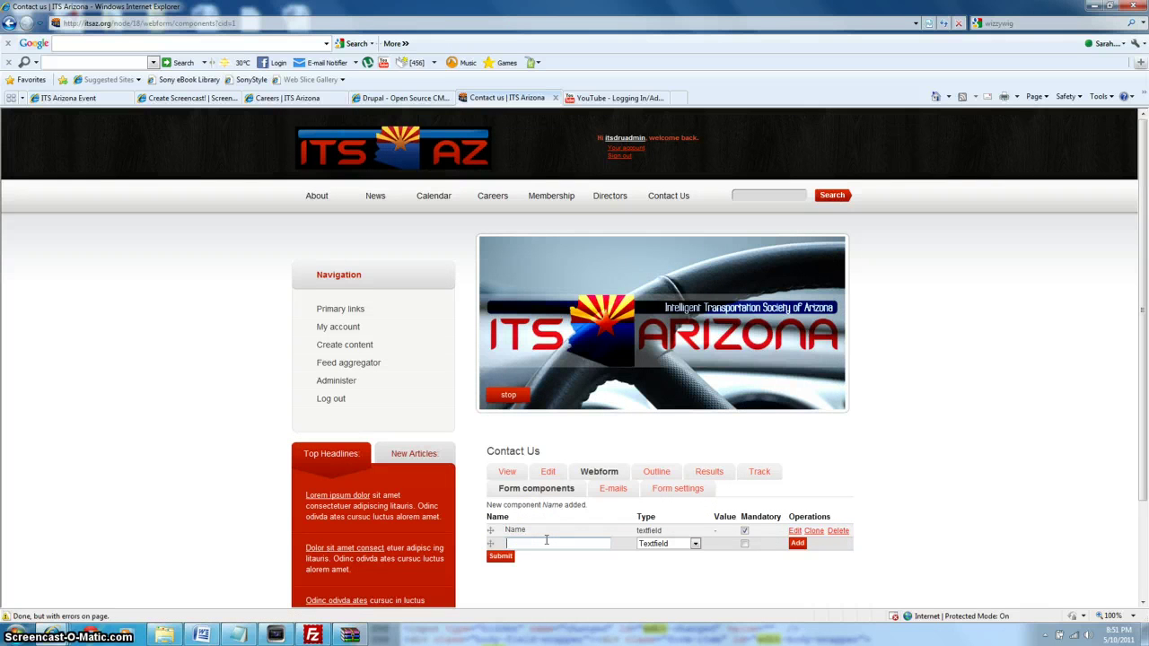
pyautogui.write('Tell Us About You')
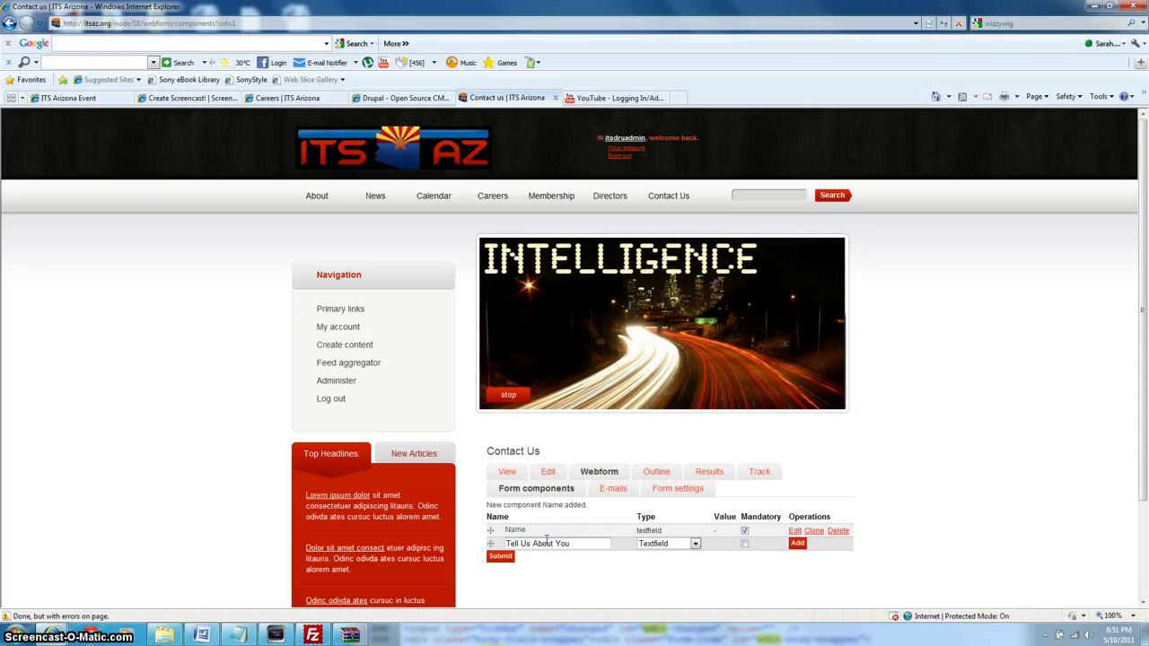
pyautogui.click(672, 544)
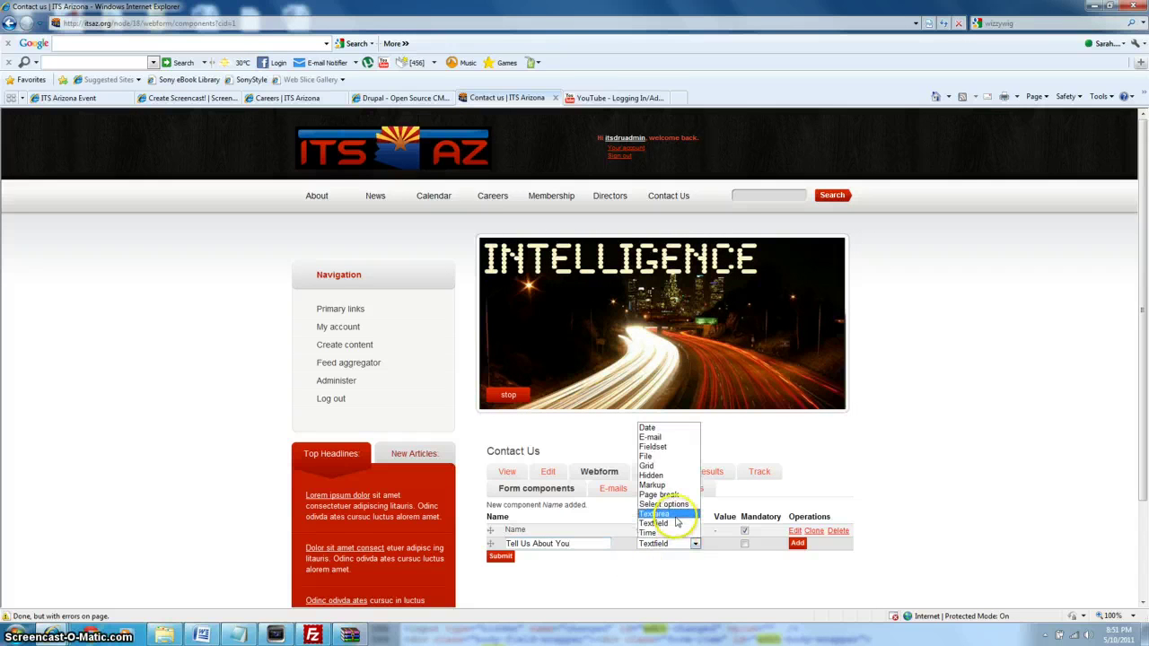
pyautogui.click(676, 516)
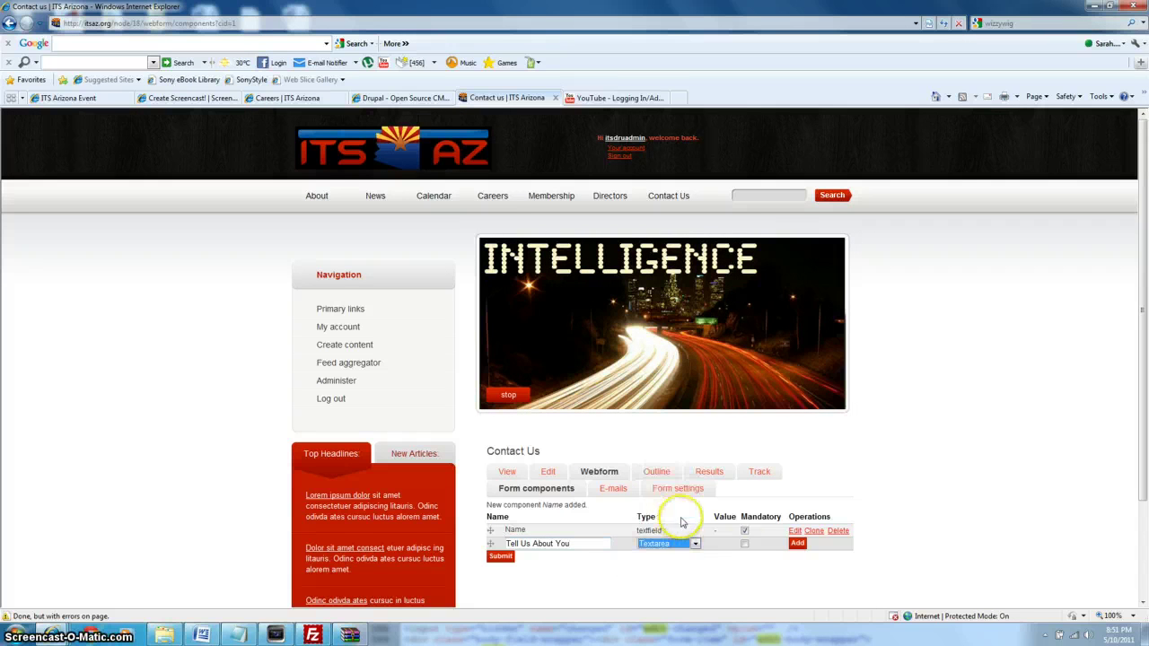
pyautogui.click(797, 544)
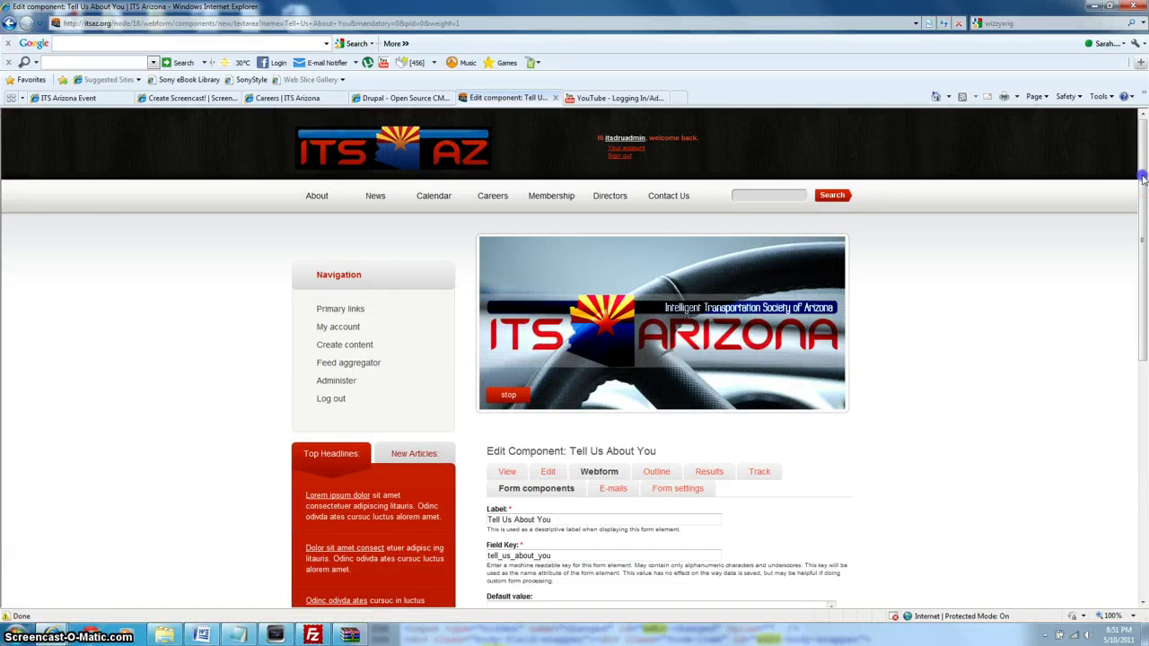
pyautogui.moveTo(1143, 180); pyautogui.dragTo(1145, 459)
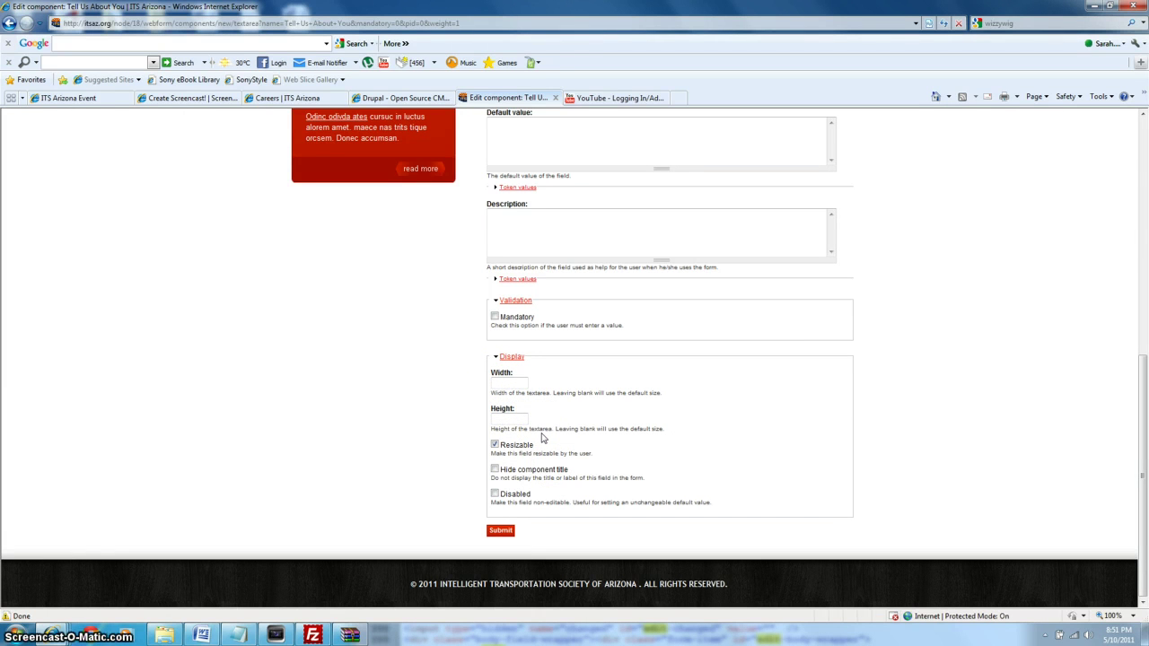
pyautogui.click(500, 531)
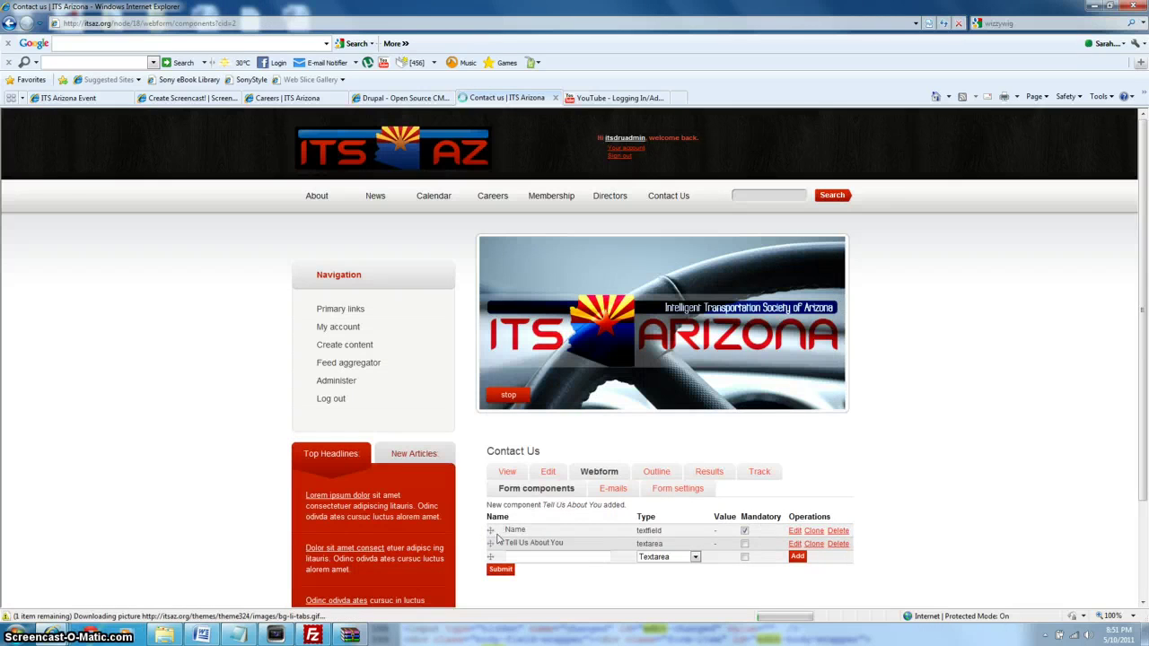
pyautogui.click(510, 472)
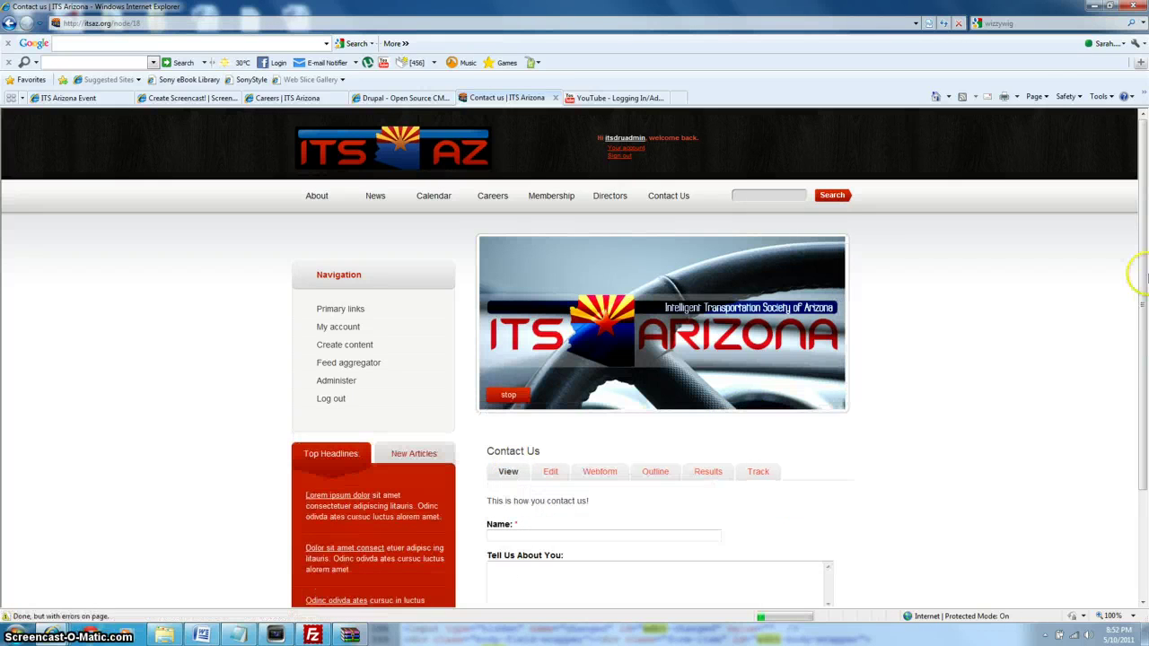
pyautogui.moveTo(1143, 279); pyautogui.dragTo(1145, 384)
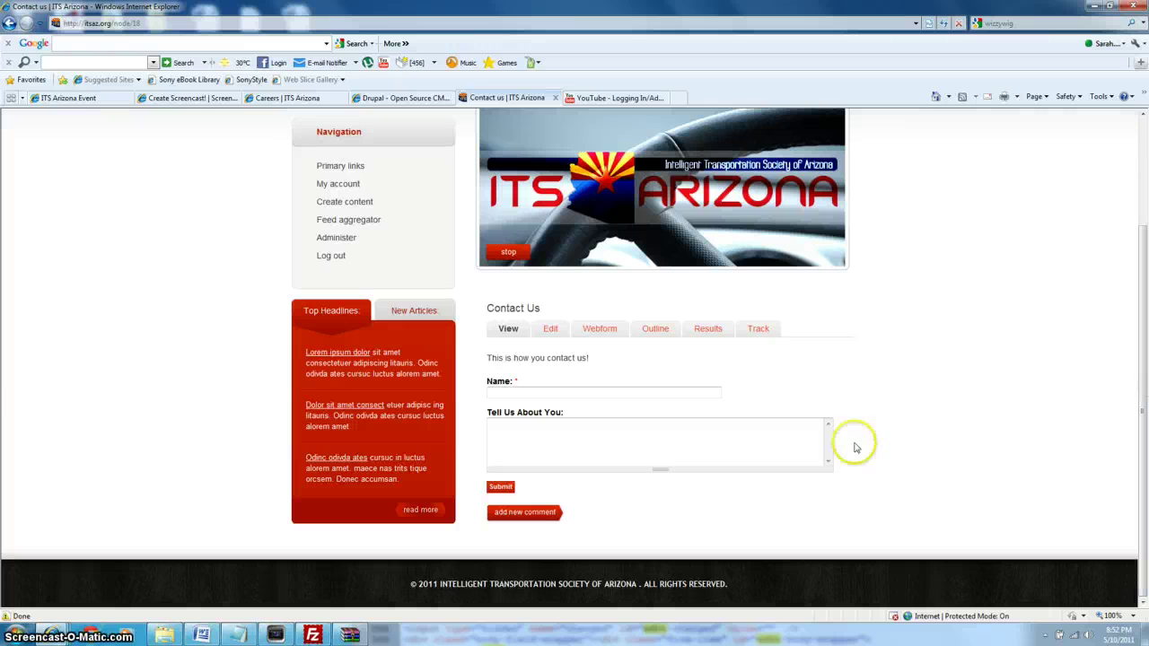
pyautogui.click(547, 390)
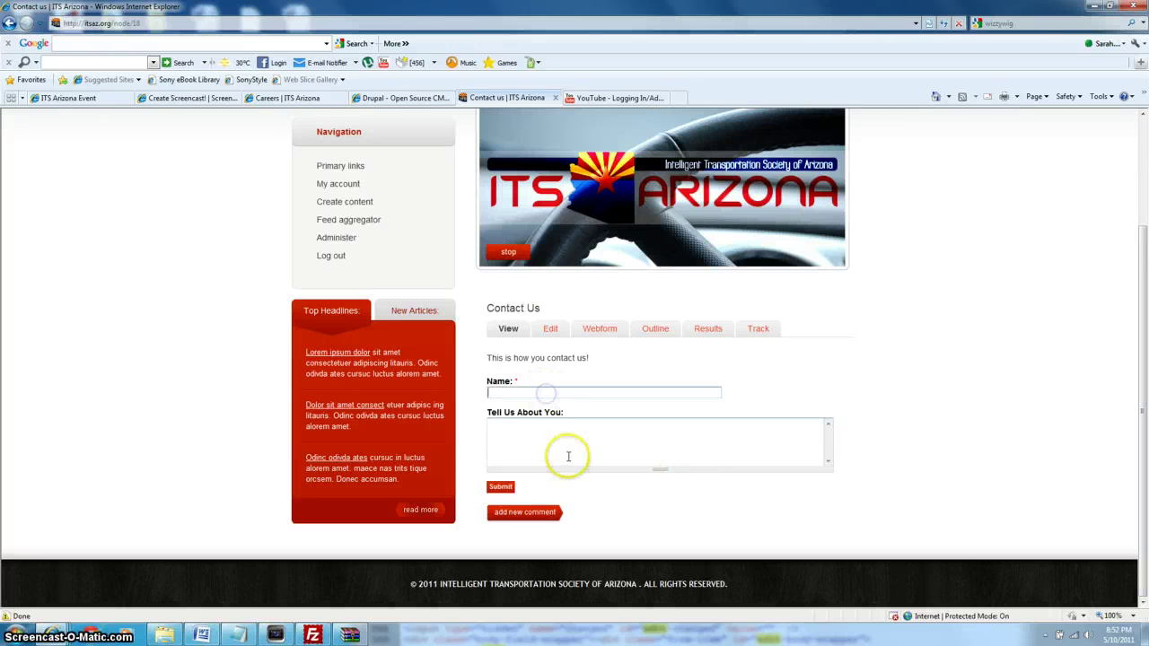
pyautogui.click(570, 455)
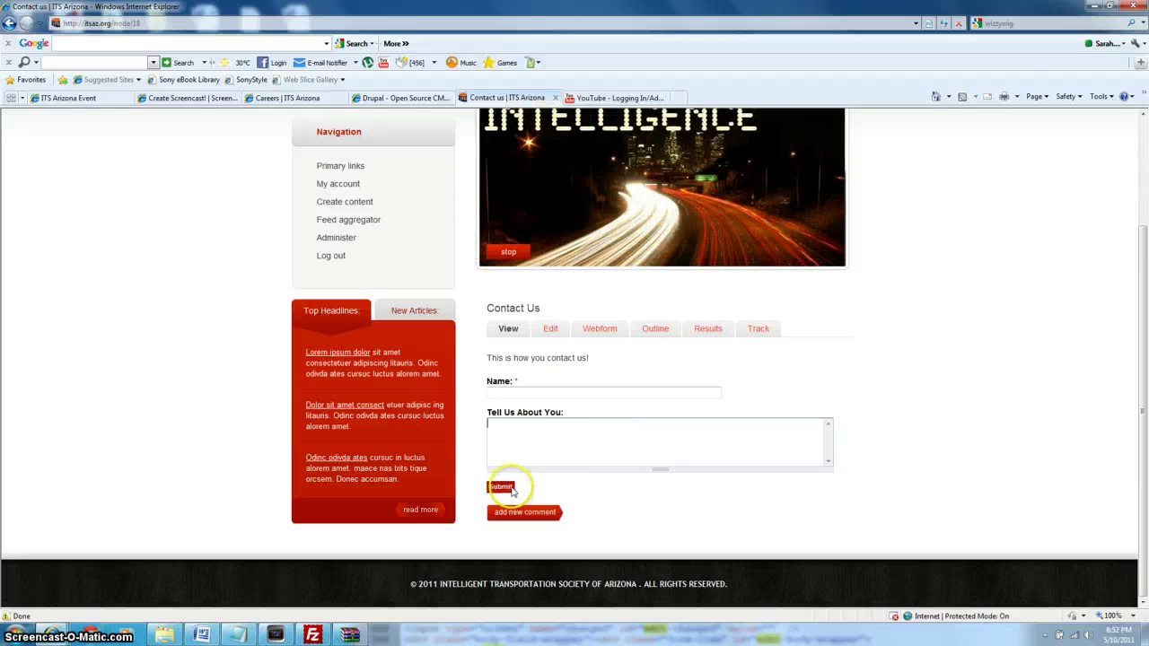
pyautogui.click(602, 330)
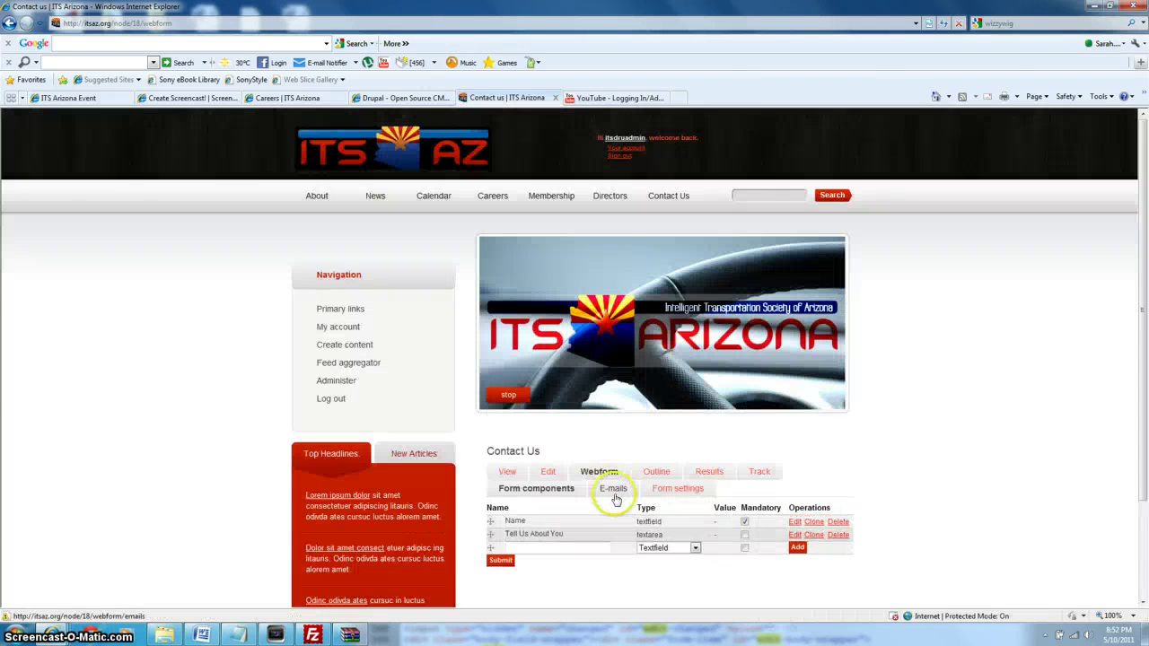
# Go to the webform's E-mails settings, enter a recipient address, then erase it again.
pyautogui.click(614, 492)
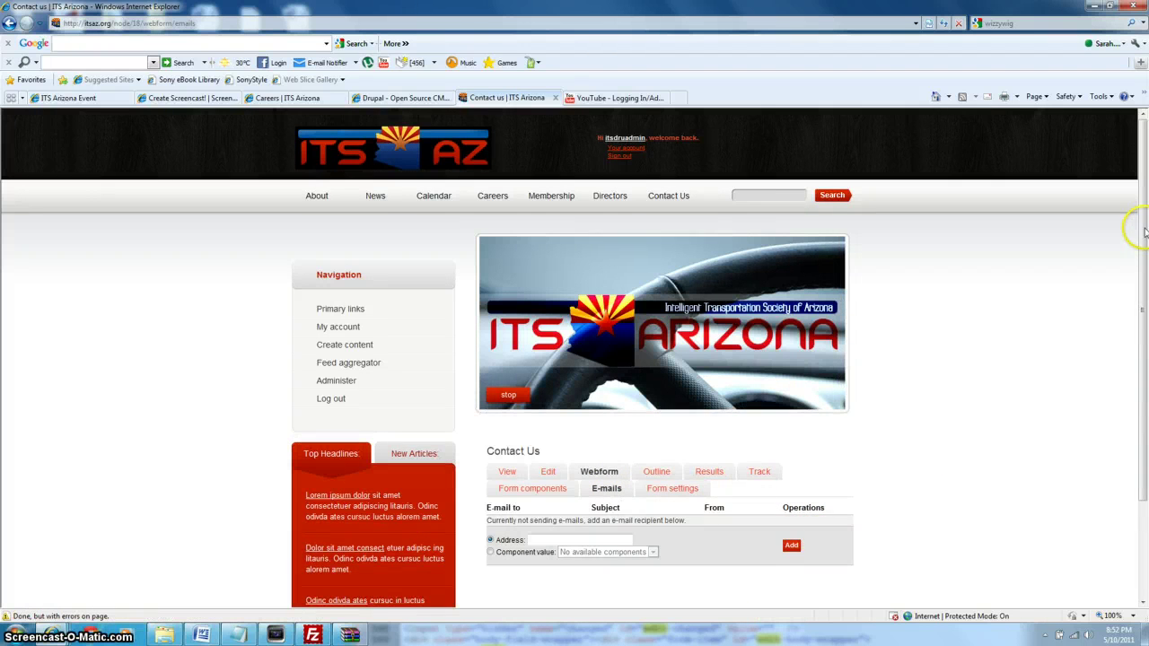
pyautogui.moveTo(1144, 232); pyautogui.dragTo(1144, 323)
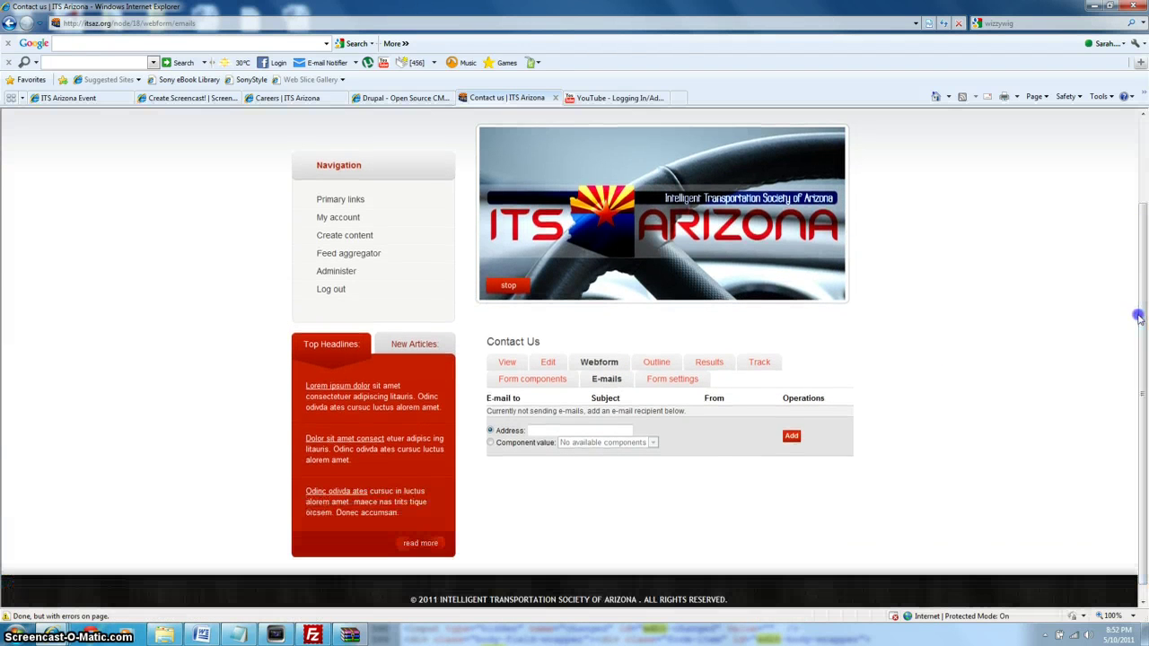
pyautogui.click(564, 431)
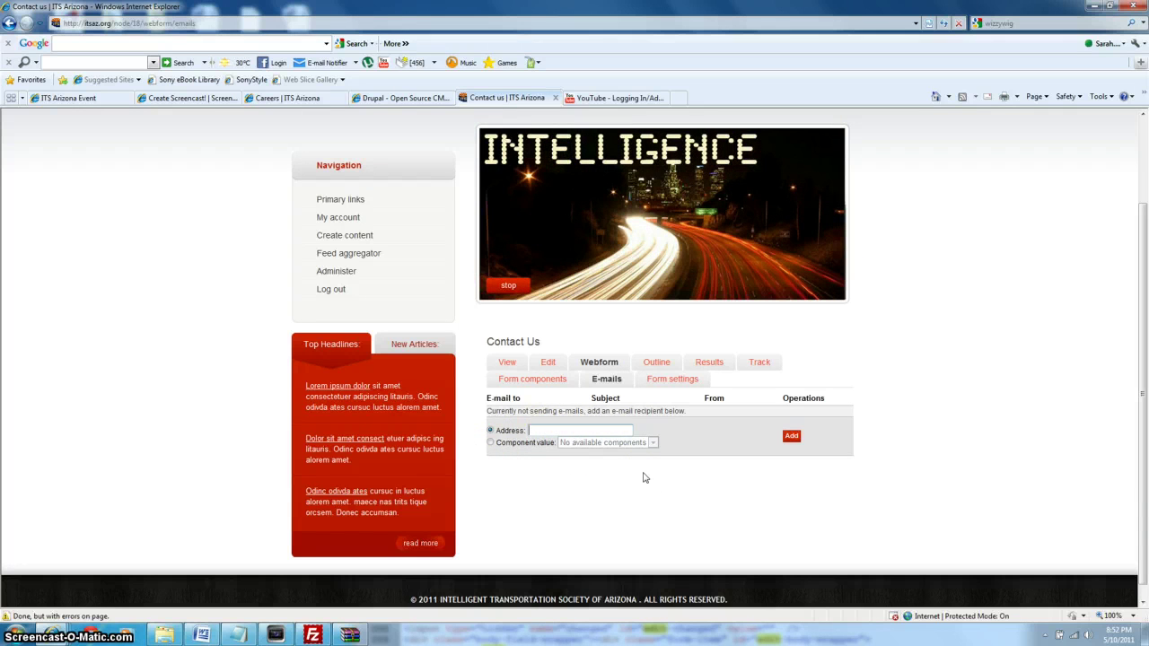
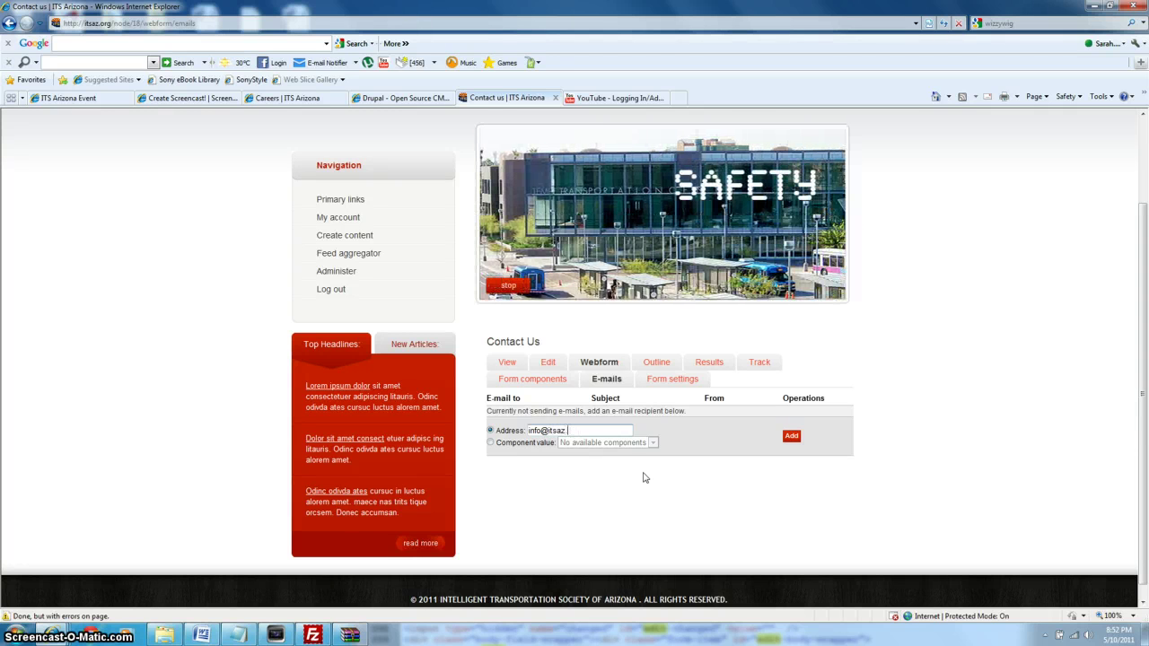
pyautogui.scroll(2, 1136, 395)
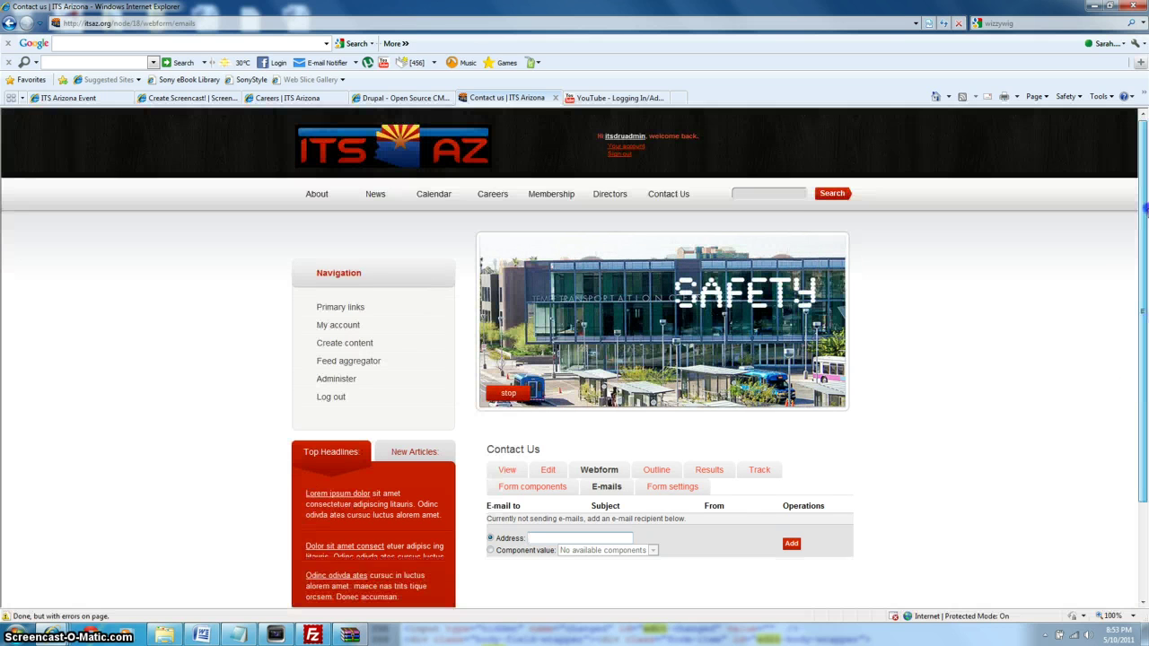
# Open the Membership page's edit form and scroll down to the Body editor.
pyautogui.click(541, 197)
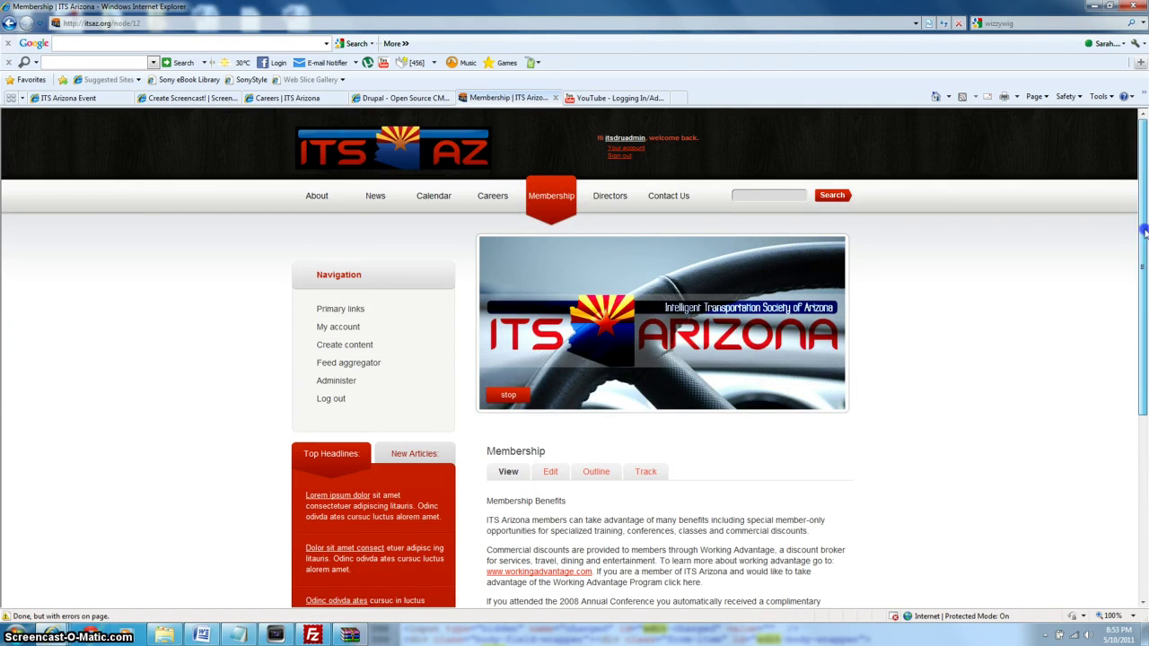
pyautogui.moveTo(1146, 241); pyautogui.dragTo(1145, 386)
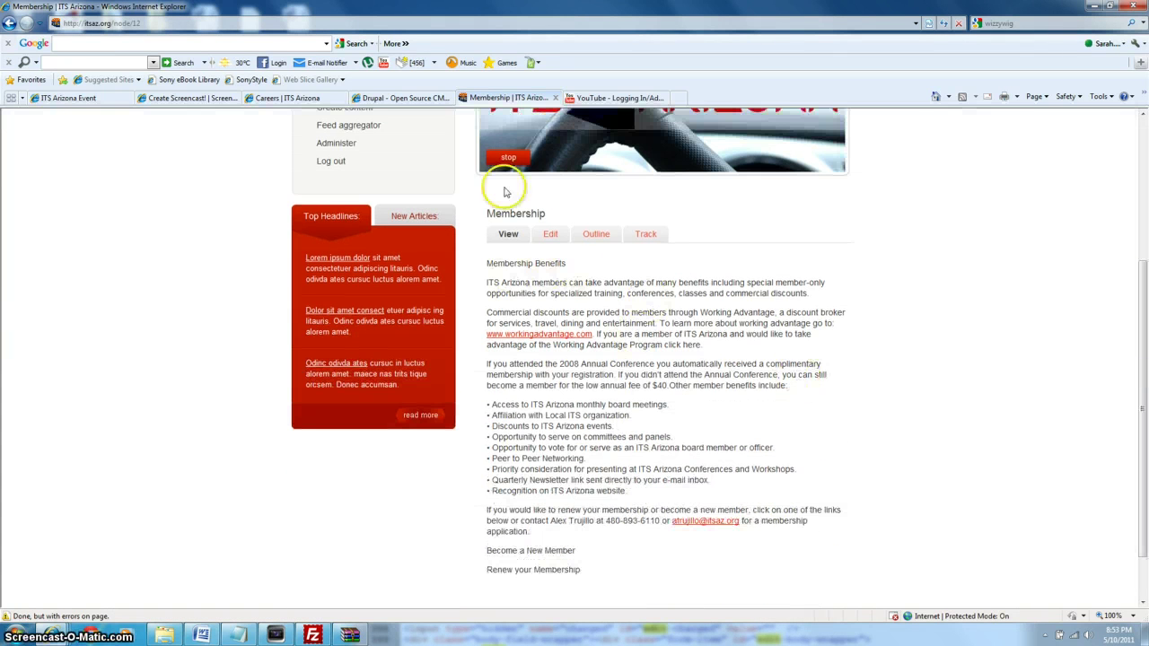
pyautogui.click(544, 234)
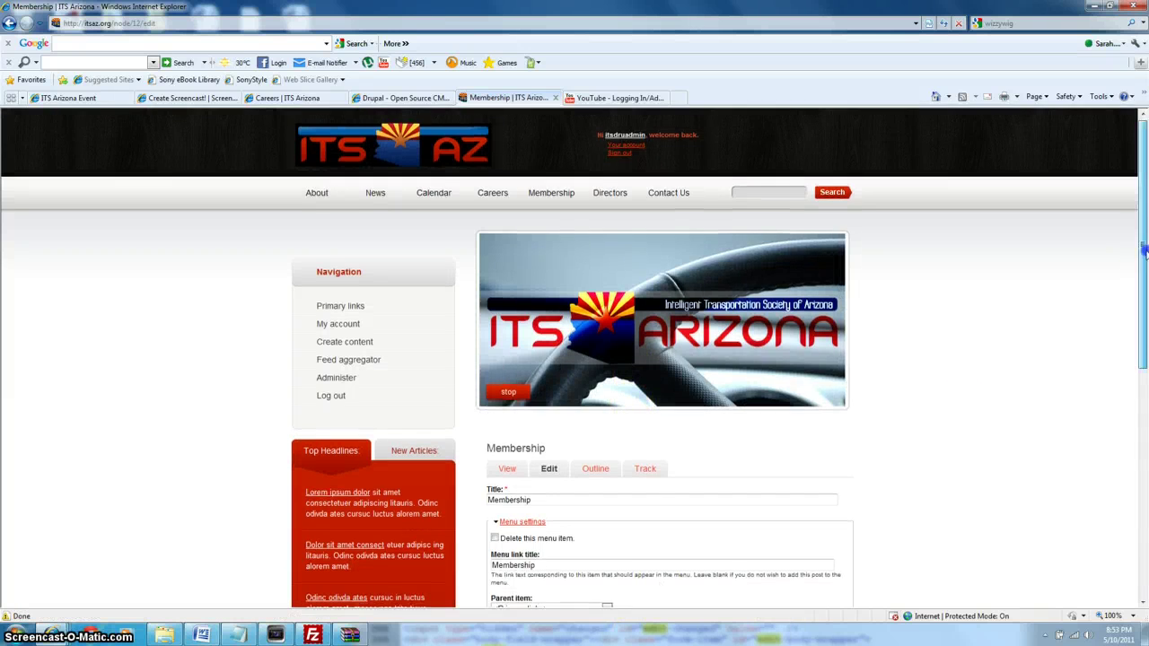
pyautogui.moveTo(1140, 288); pyautogui.dragTo(1140, 476)
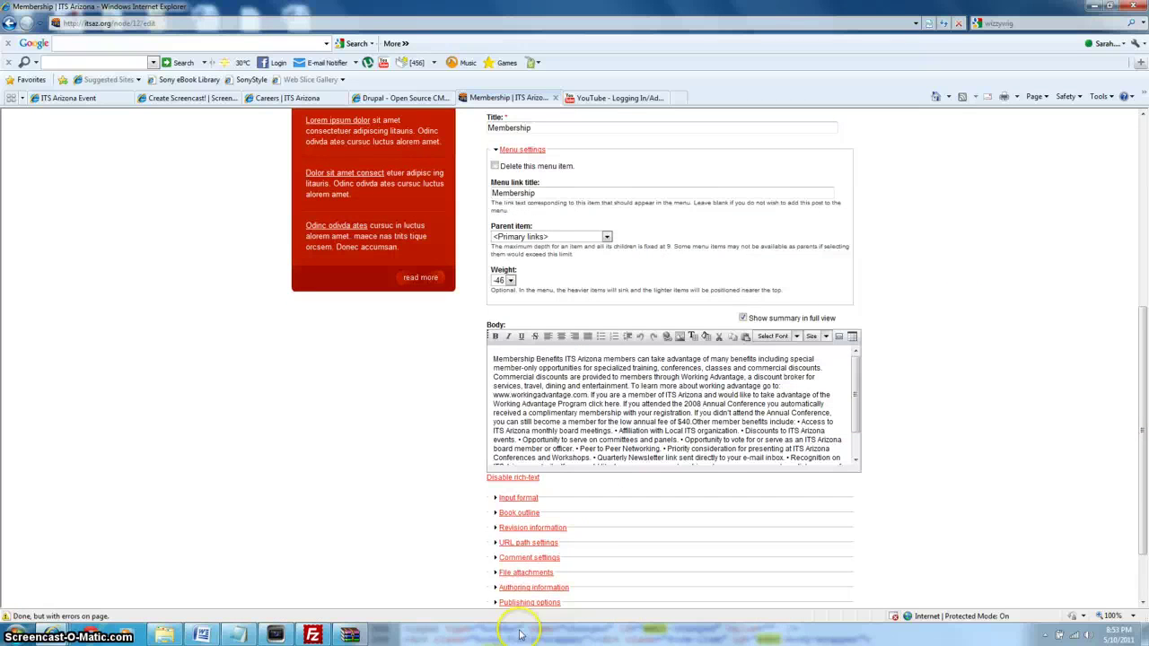